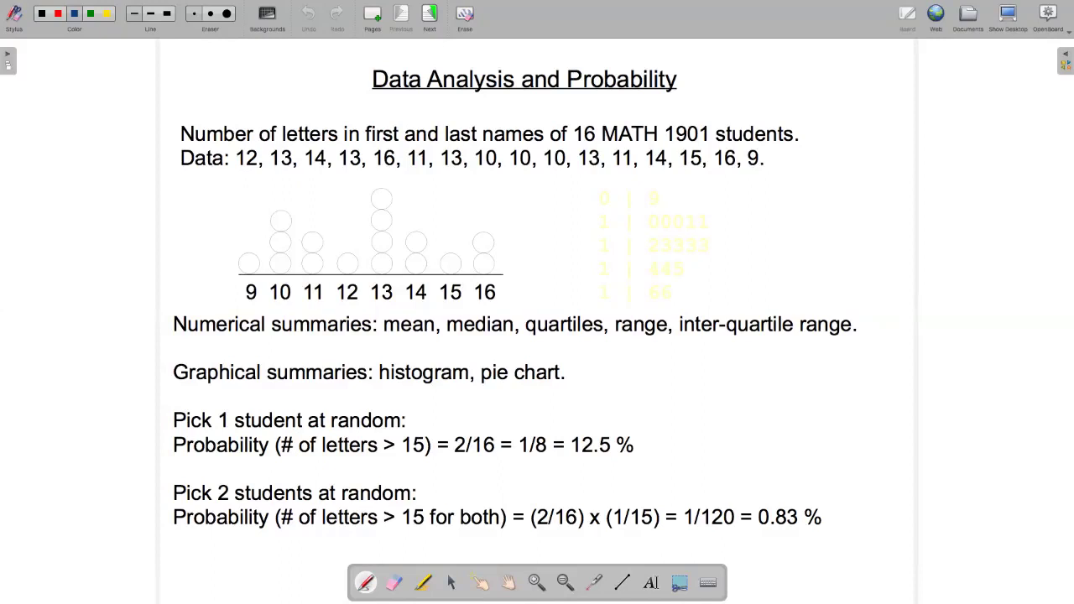
Change the text colour of the whole stem-and-leaf plot to black.
{"action": "key", "text": "ctrl+g"}
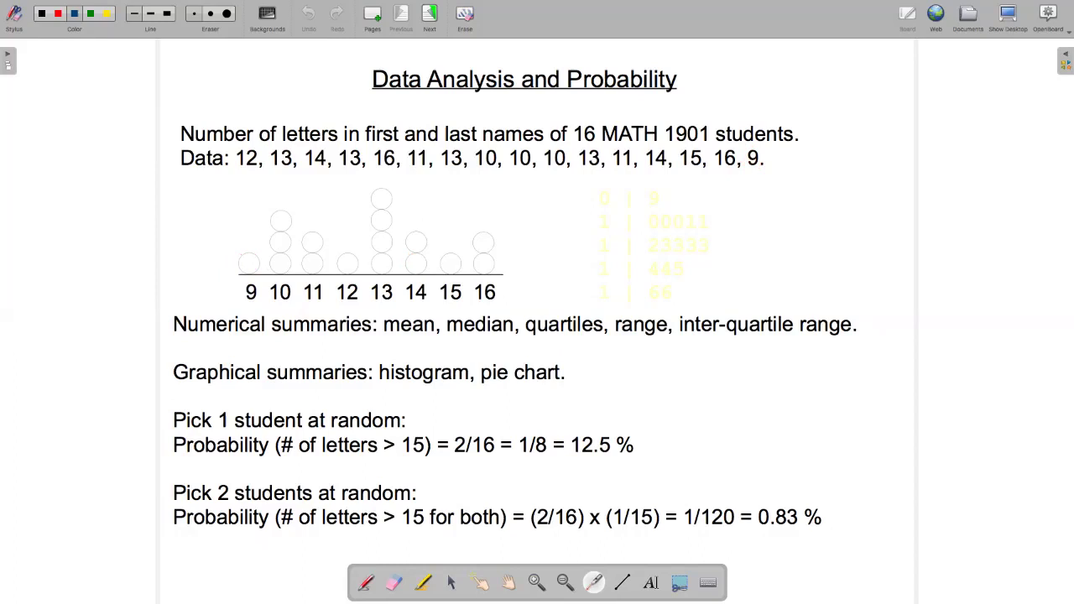
{"action": "key", "text": "ctrl+4"}
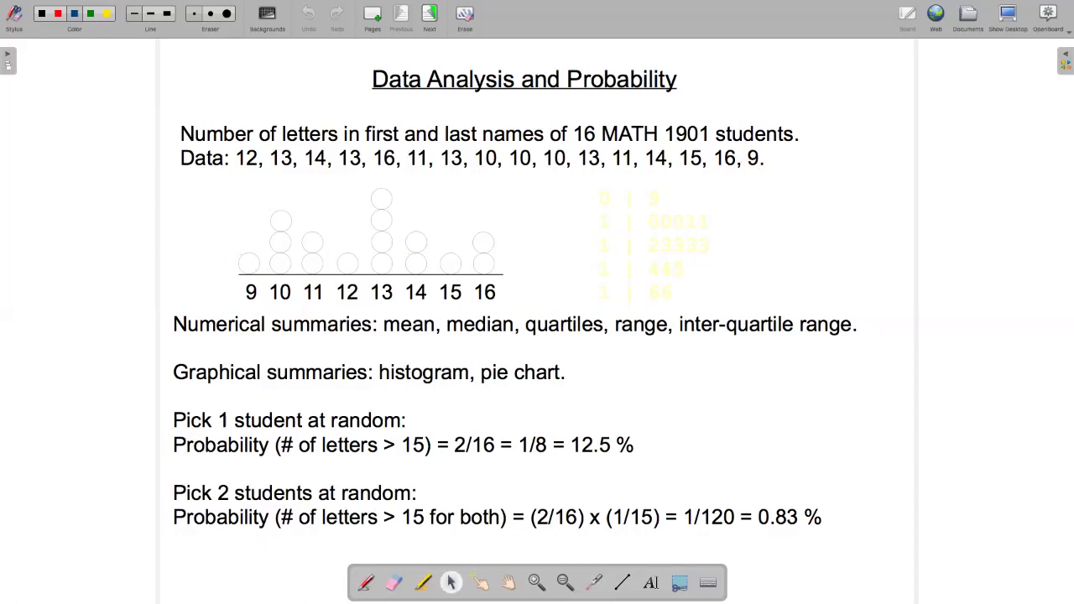
{"action": "left_click", "coordinate": [662, 245]}
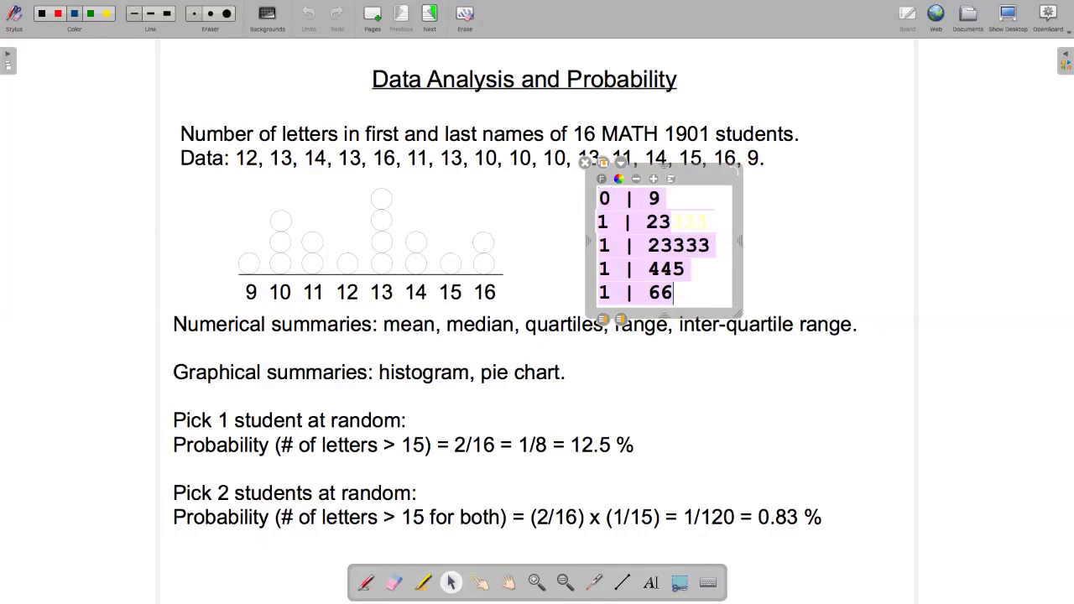
{"action": "left_click", "coordinate": [618, 178]}
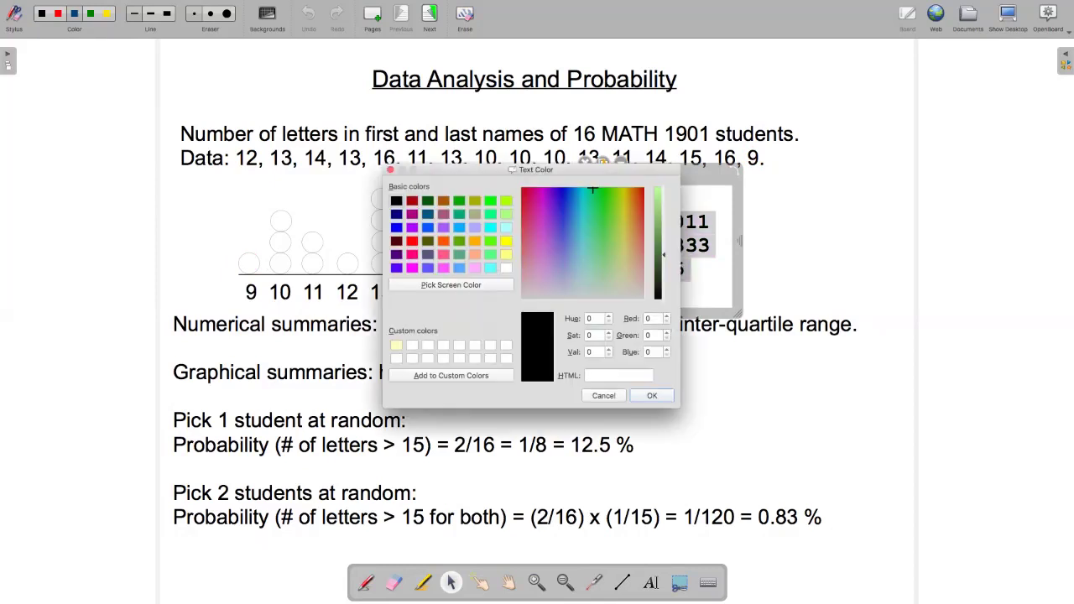
{"action": "key", "text": "Return"}
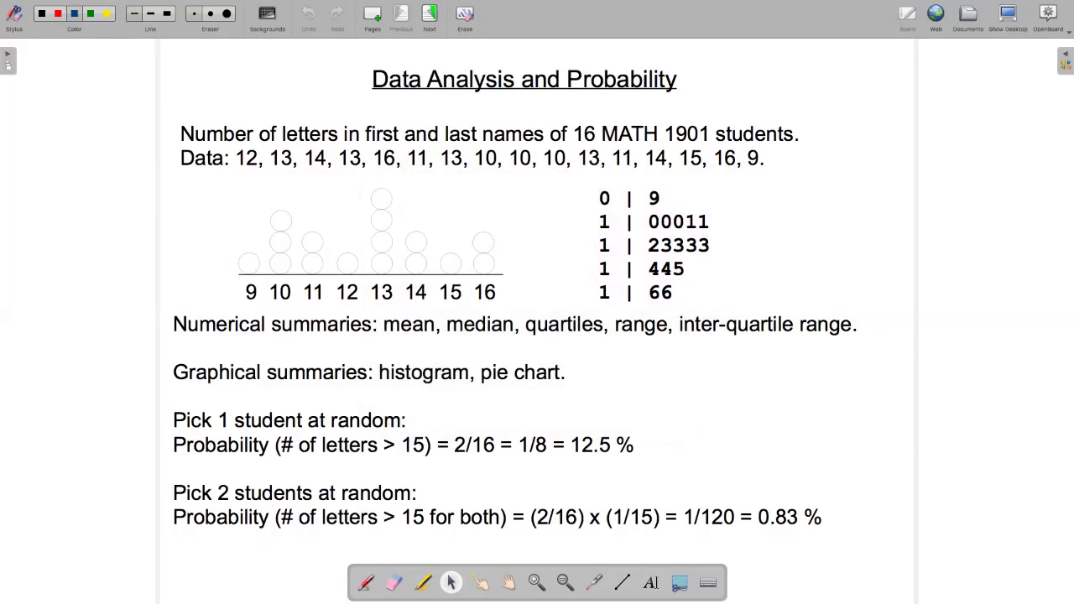
Switch to the nameletters workbook in Excel, show it full screen, and copy the data values A2:A17 into the ordered column starting at B2.
{"action": "left_click", "coordinate": [593, 582]}
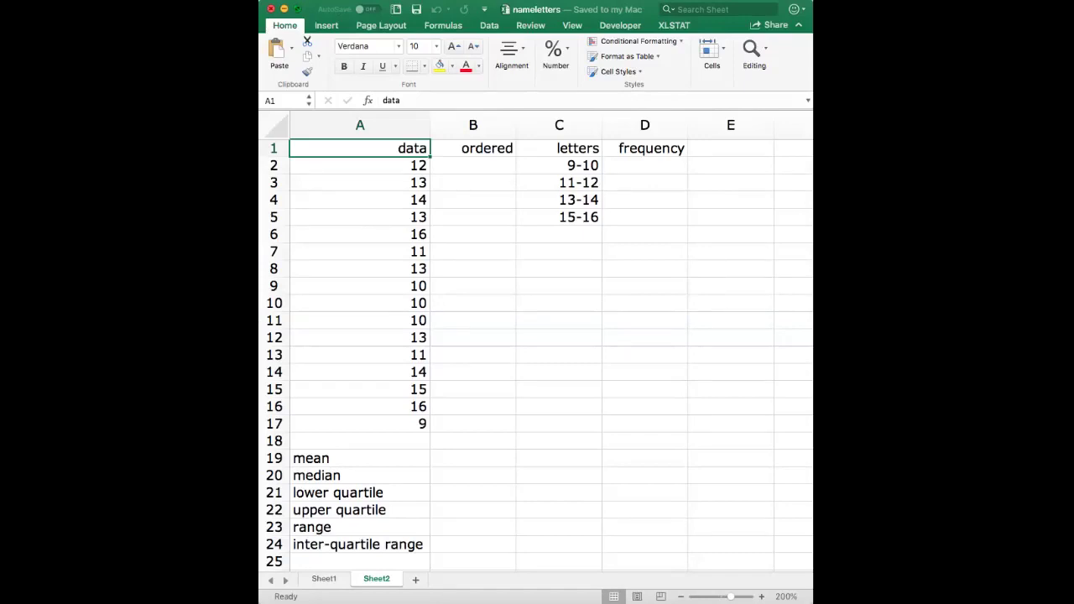
{"action": "left_click", "coordinate": [297, 9]}
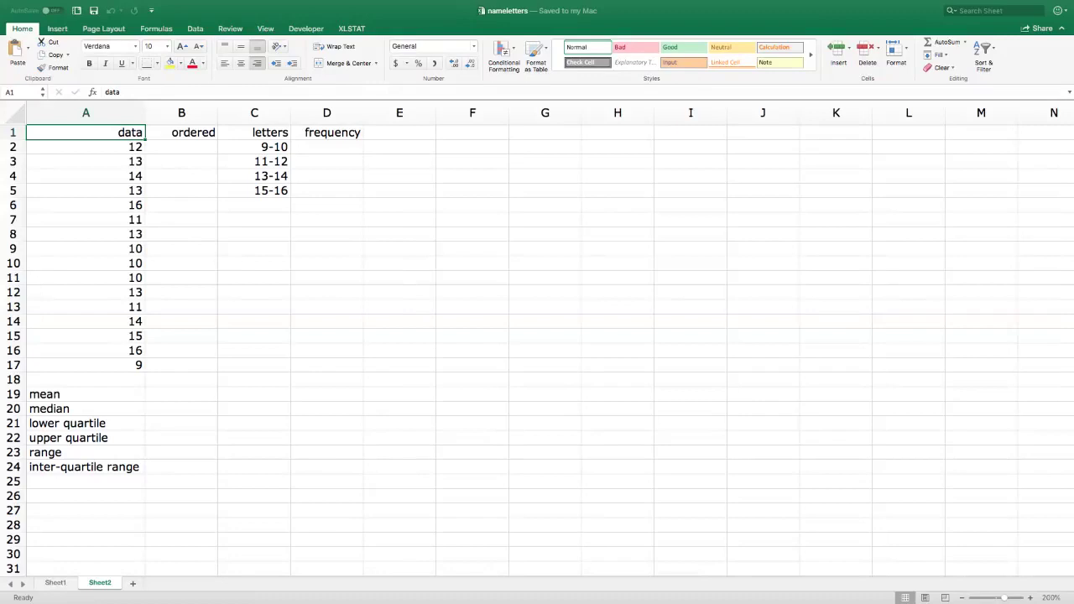
{"action": "left_click_drag", "start_coordinate": [85, 132], "coordinate": [85, 252]}
{"action": "left_click_drag", "start_coordinate": [86, 247], "coordinate": [86, 264]}
{"action": "left_click_drag", "start_coordinate": [86, 131], "coordinate": [86, 365]}
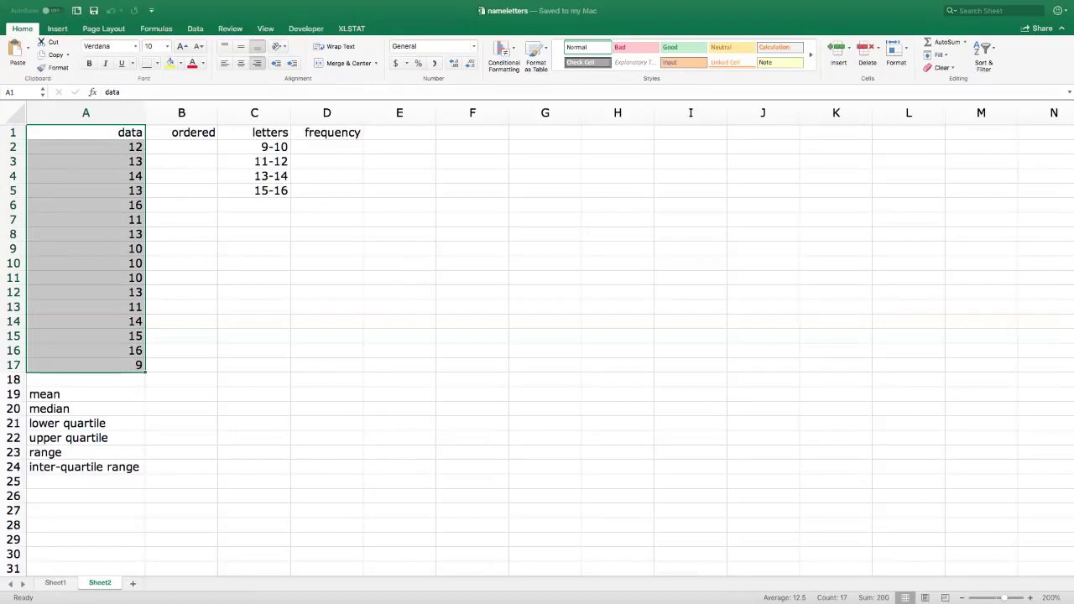
{"action": "left_click_drag", "start_coordinate": [85, 147], "coordinate": [85, 364]}
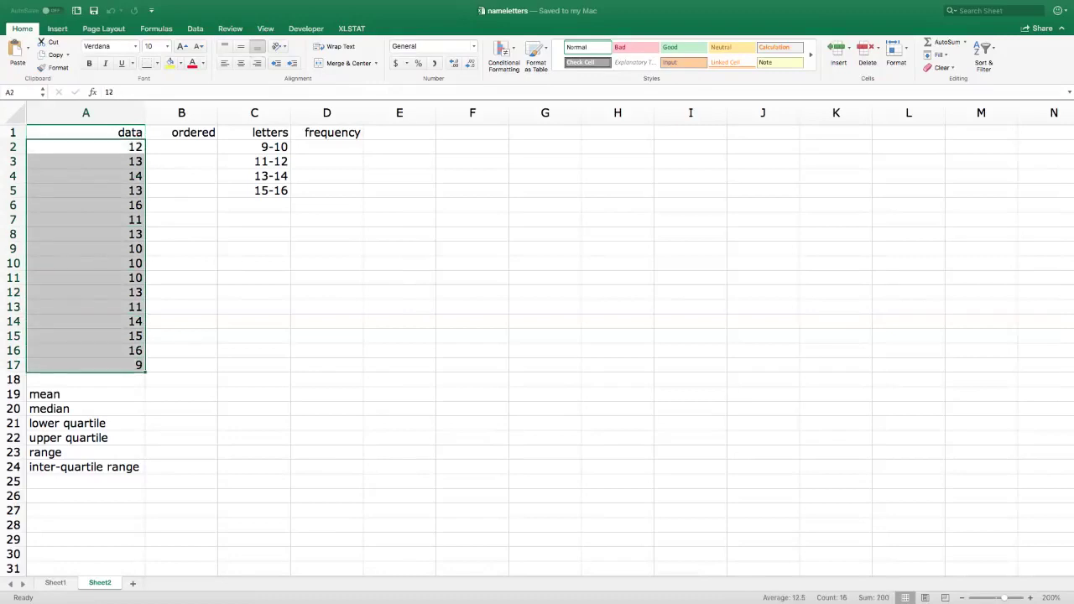
{"action": "key", "text": "super+c"}
{"action": "mouse_move", "coordinate": [181, 147]}
{"action": "left_mouse_down"}
{"action": "mouse_move", "coordinate": [181, 161]}
{"action": "mouse_move", "coordinate": [181, 147]}
{"action": "left_mouse_up"}
{"action": "key", "text": "super+v"}
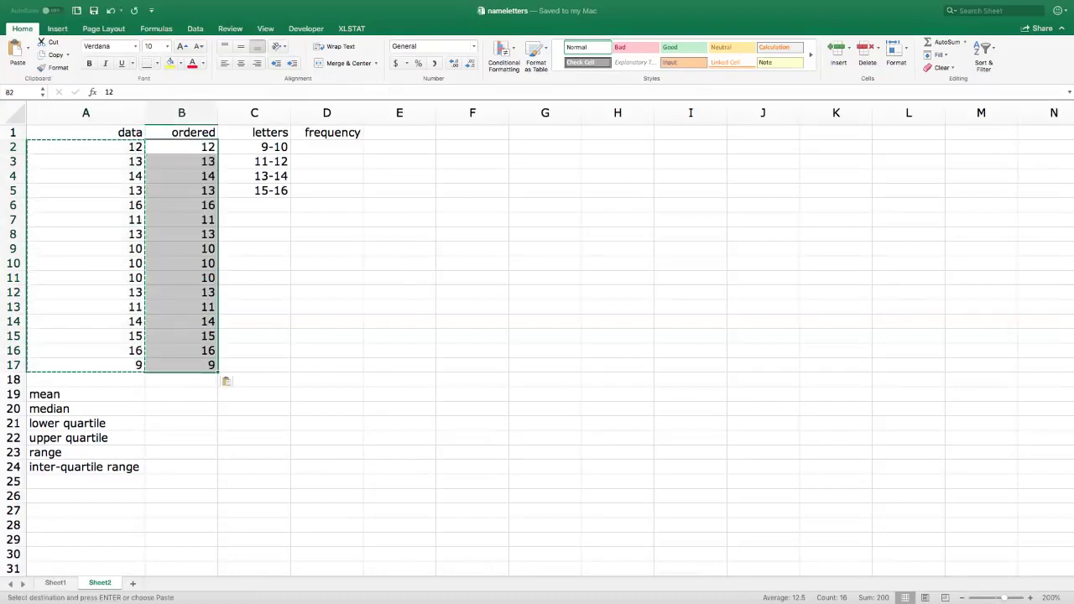
Try to sort the whole table by the ordered column from smallest to largest, and undo that sort.
{"action": "left_click", "coordinate": [181, 133]}
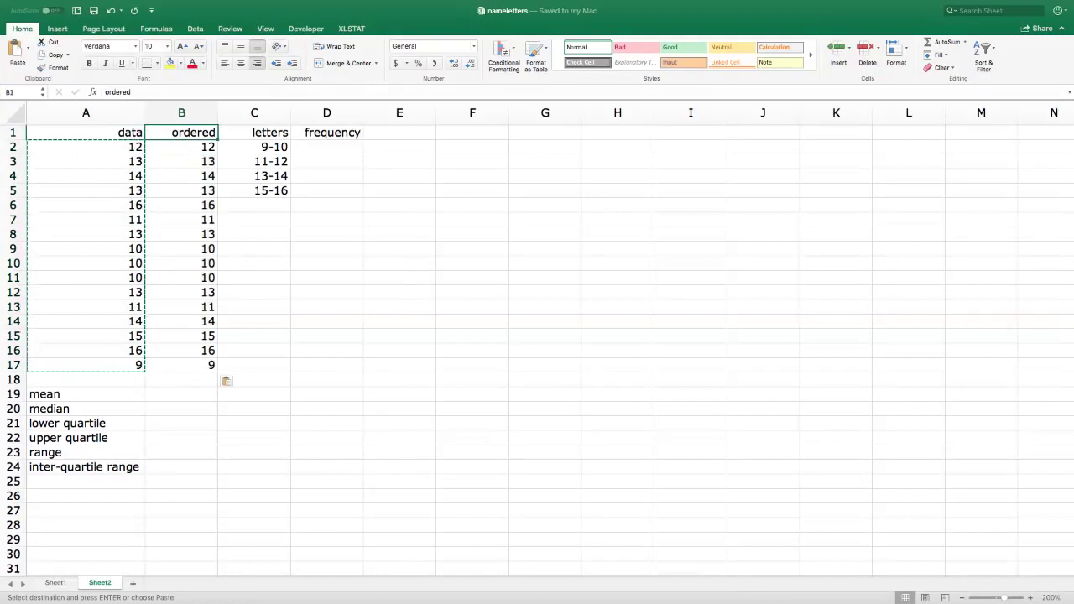
{"action": "left_click", "coordinate": [195, 29]}
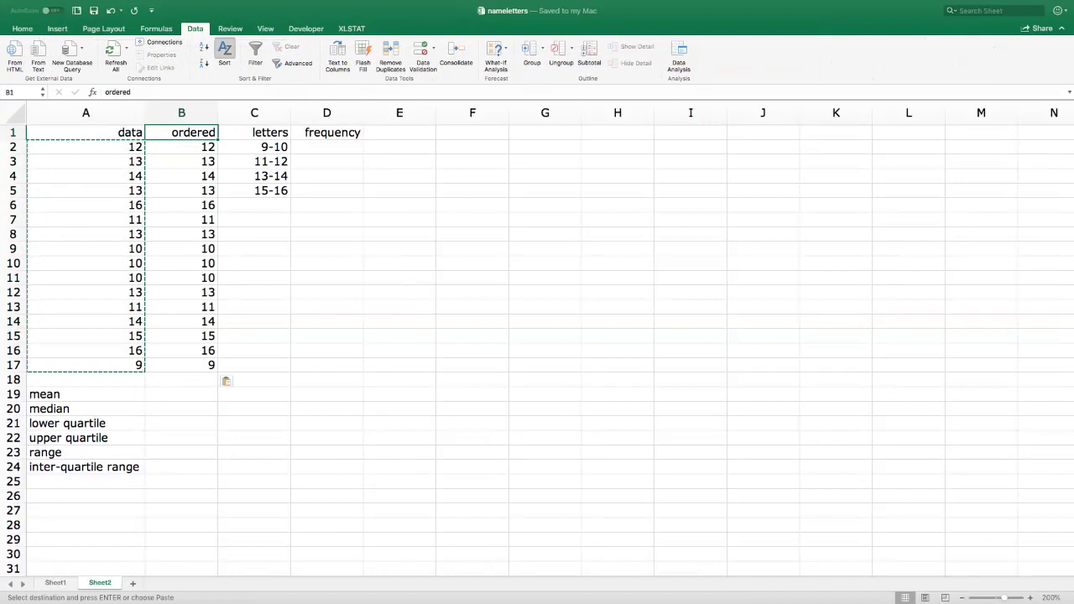
{"action": "left_click", "coordinate": [224, 55]}
{"action": "left_click", "coordinate": [305, 121]}
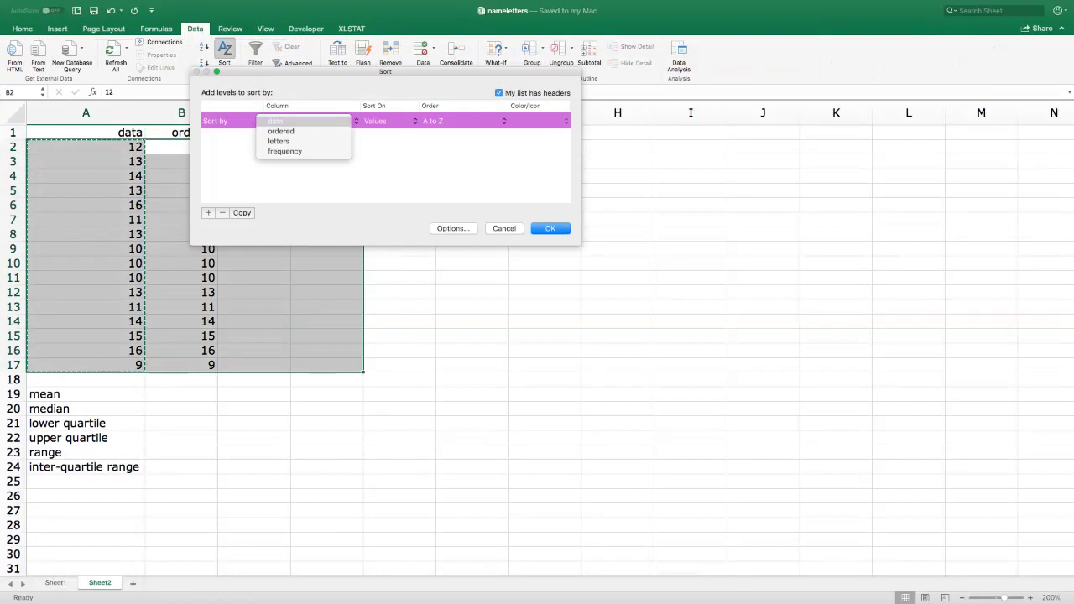
{"action": "left_click", "coordinate": [281, 131]}
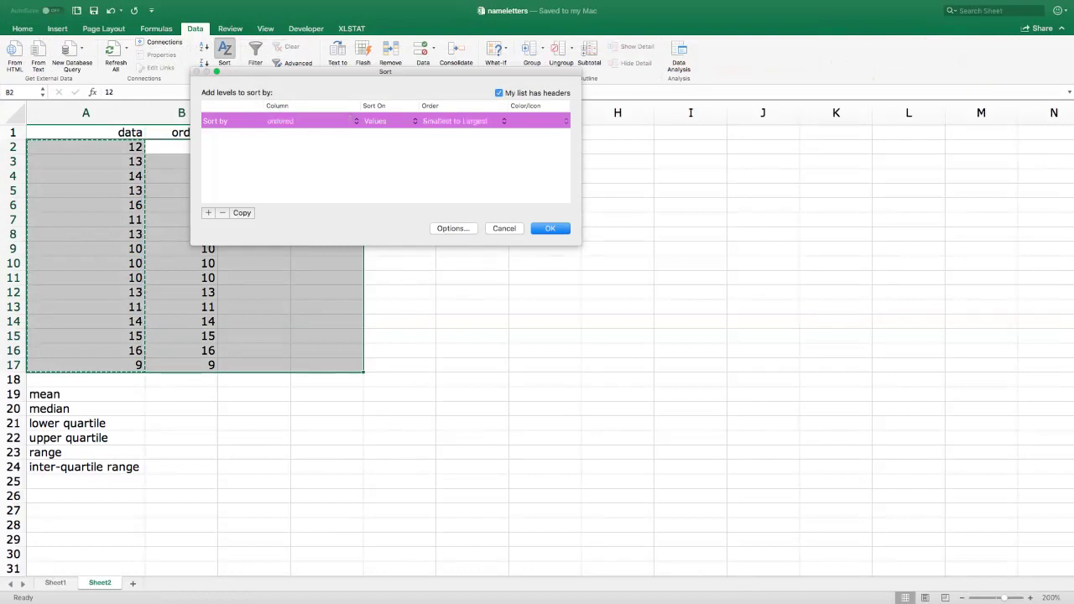
{"action": "key", "text": "Return"}
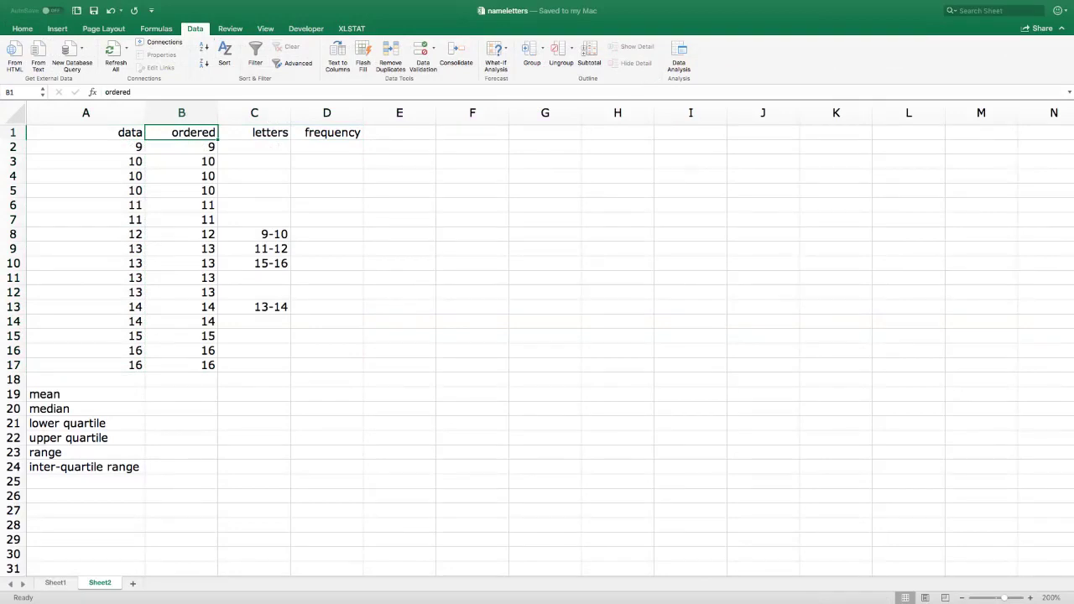
{"action": "key", "text": "super+z"}
Sort only the ordered column B1:B17 from smallest to largest, continuing with the current selection and treating the first row as a header.
{"action": "left_click_drag", "start_coordinate": [181, 131], "coordinate": [181, 365]}
{"action": "left_click", "coordinate": [224, 55]}
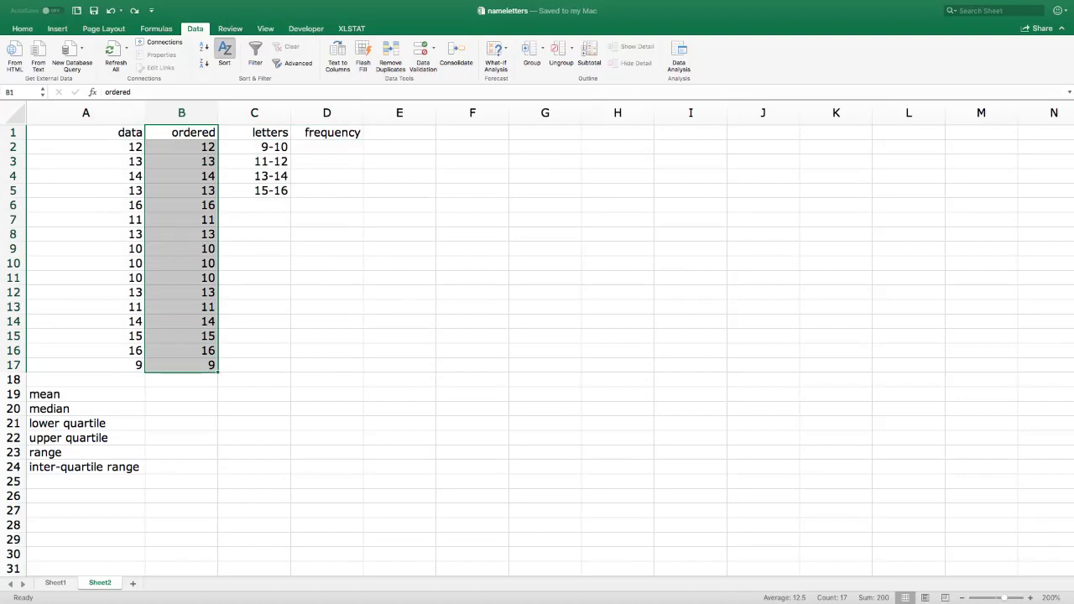
{"action": "left_click", "coordinate": [468, 203]}
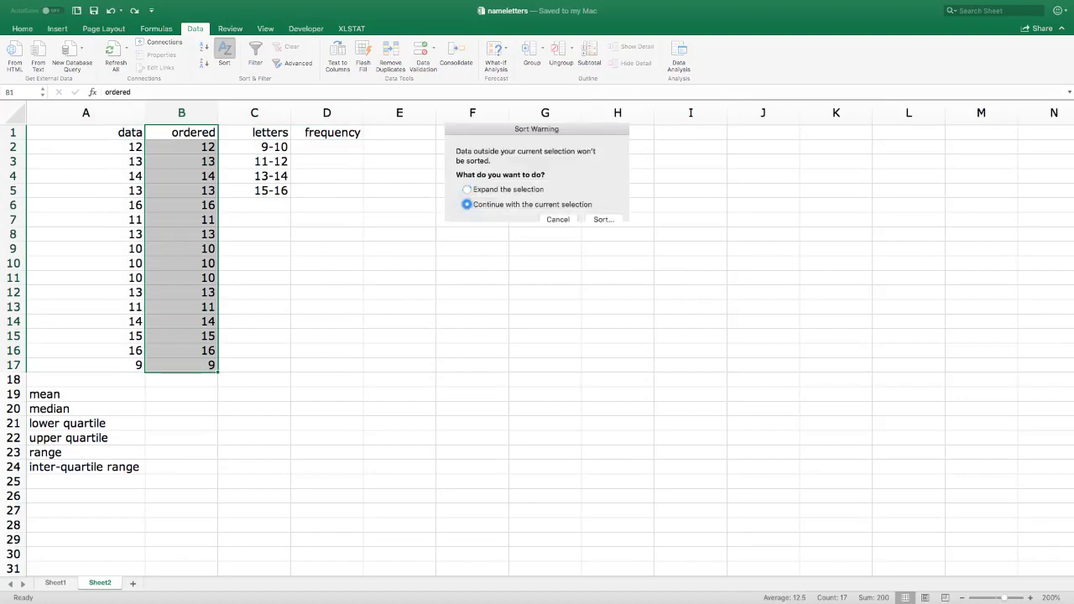
{"action": "left_click", "coordinate": [603, 219]}
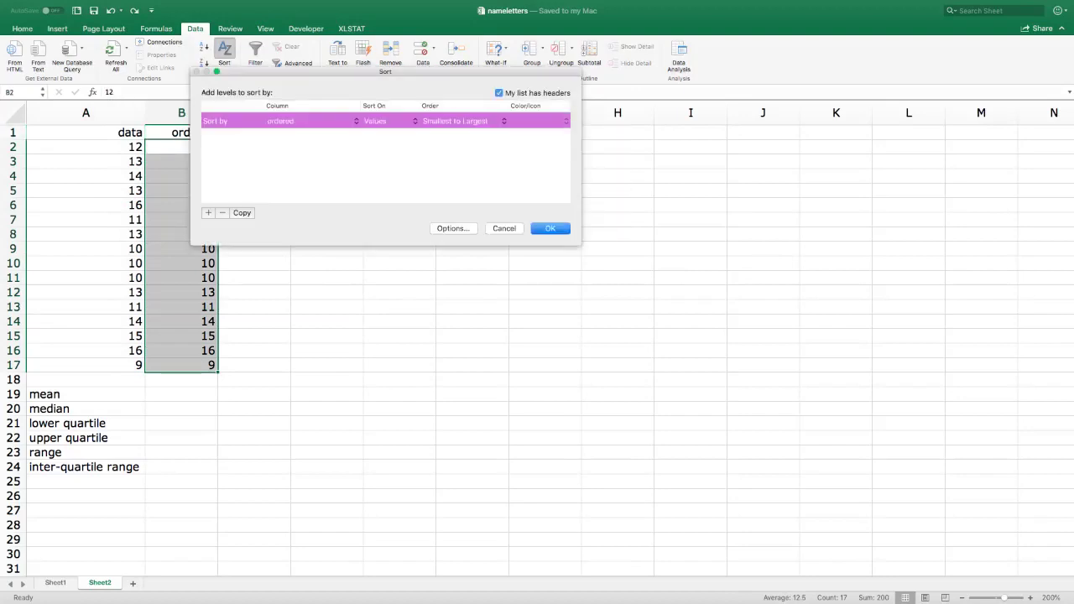
{"action": "left_click", "coordinate": [550, 228]}
{"action": "left_click", "coordinate": [253, 235]}
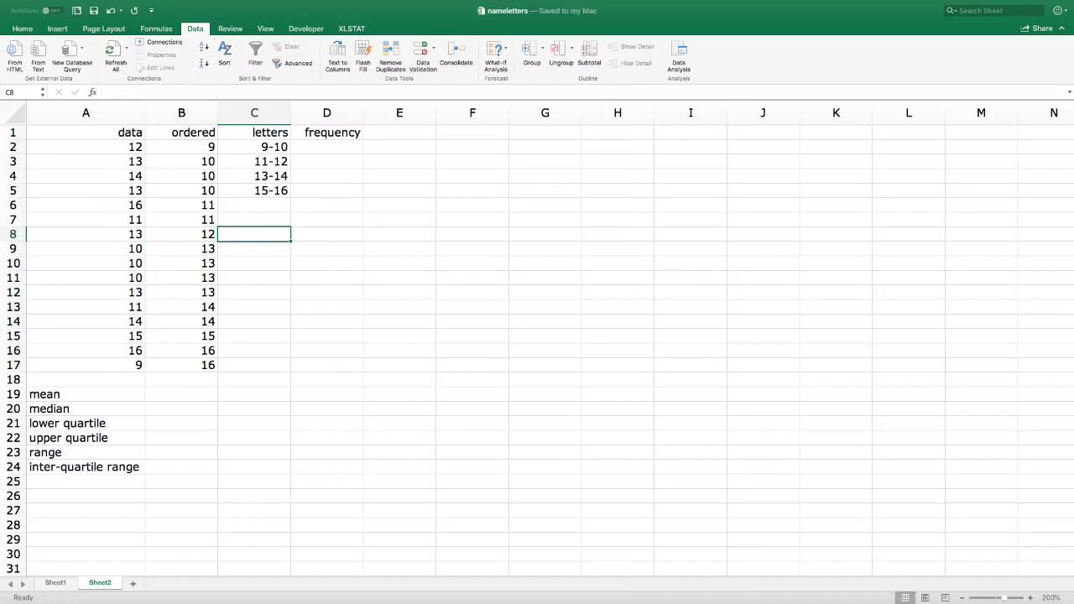
Calculate the mean in B19 with the formula =sum(B2:B17)/16.
{"action": "left_click", "coordinate": [182, 394]}
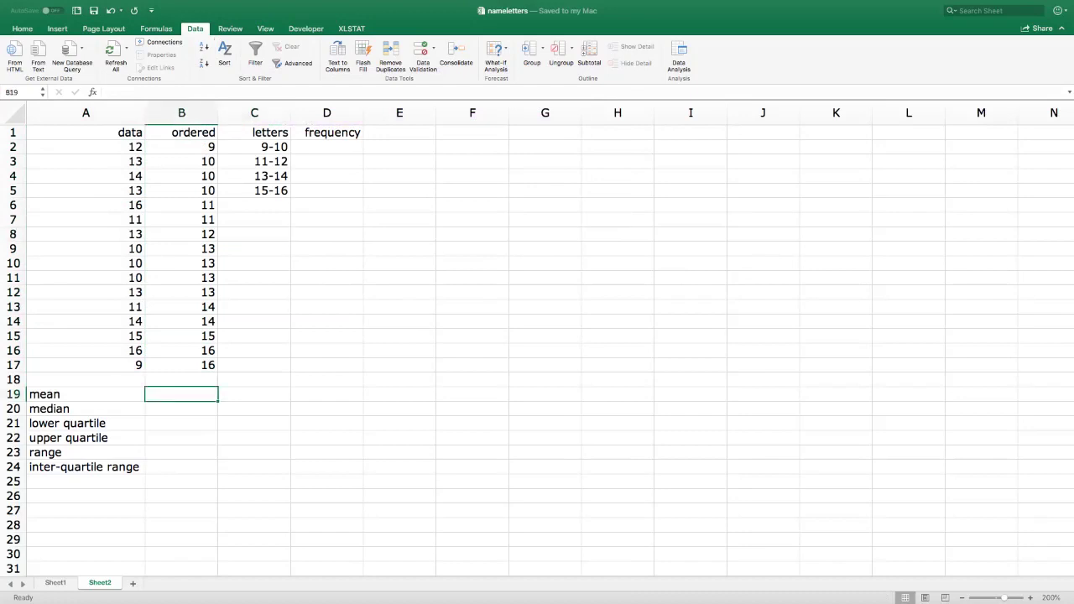
{"action": "type", "text": "="}
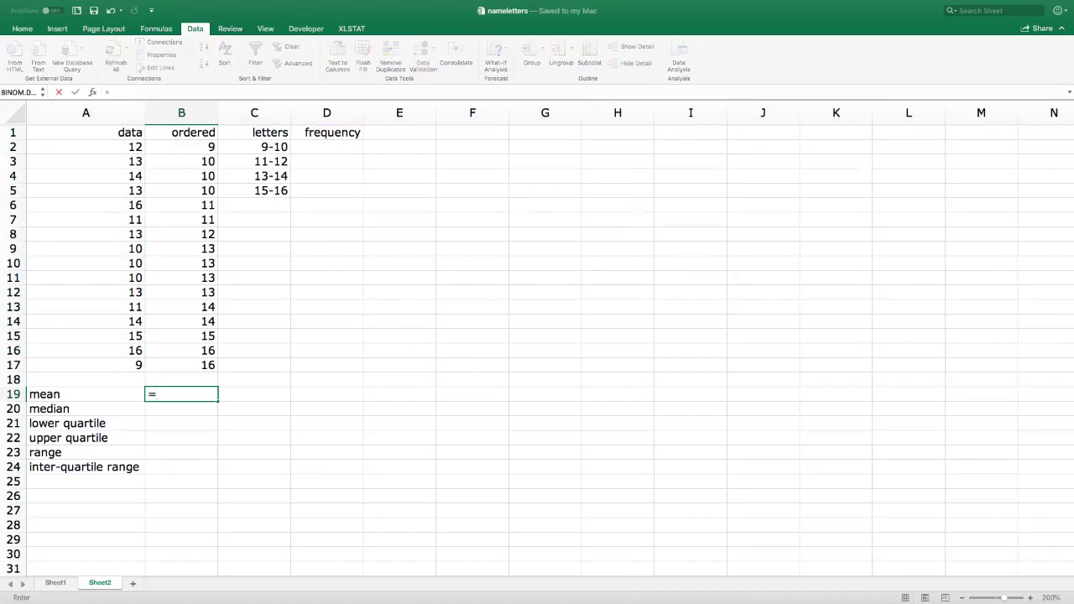
{"action": "type", "text": "sum("}
{"action": "left_click_drag", "start_coordinate": [176, 149], "coordinate": [210, 366]}
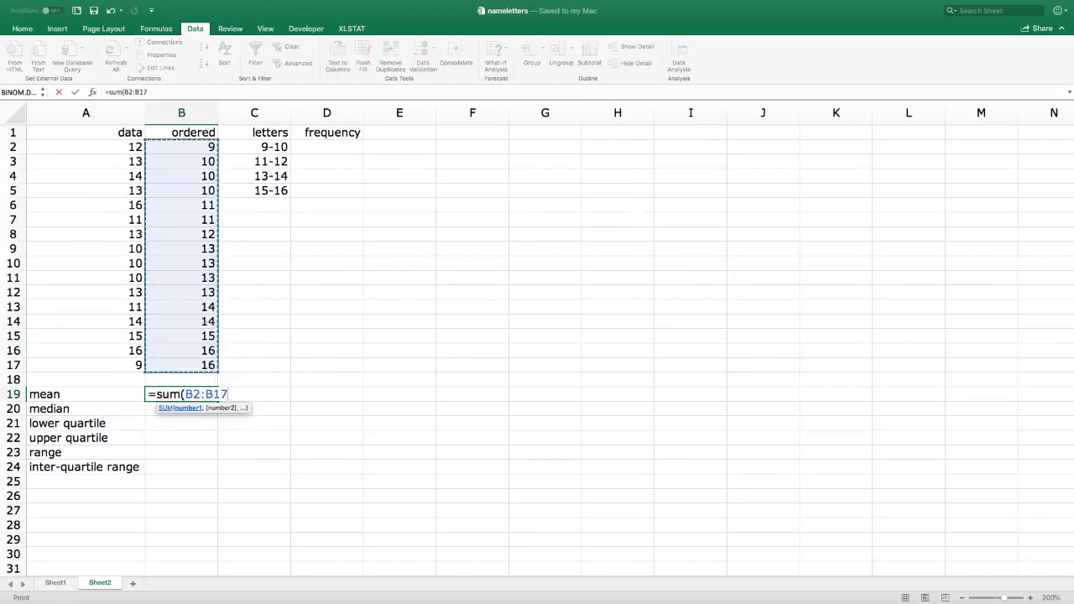
{"action": "type", "text": ")/"}
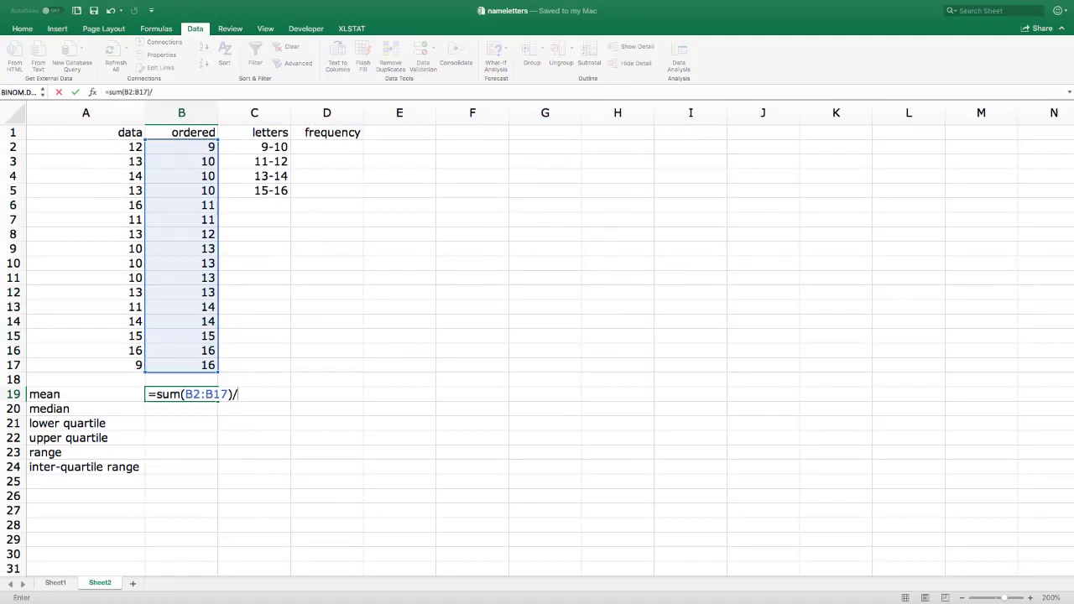
{"action": "type", "text": "16"}
{"action": "key", "text": "Return"}
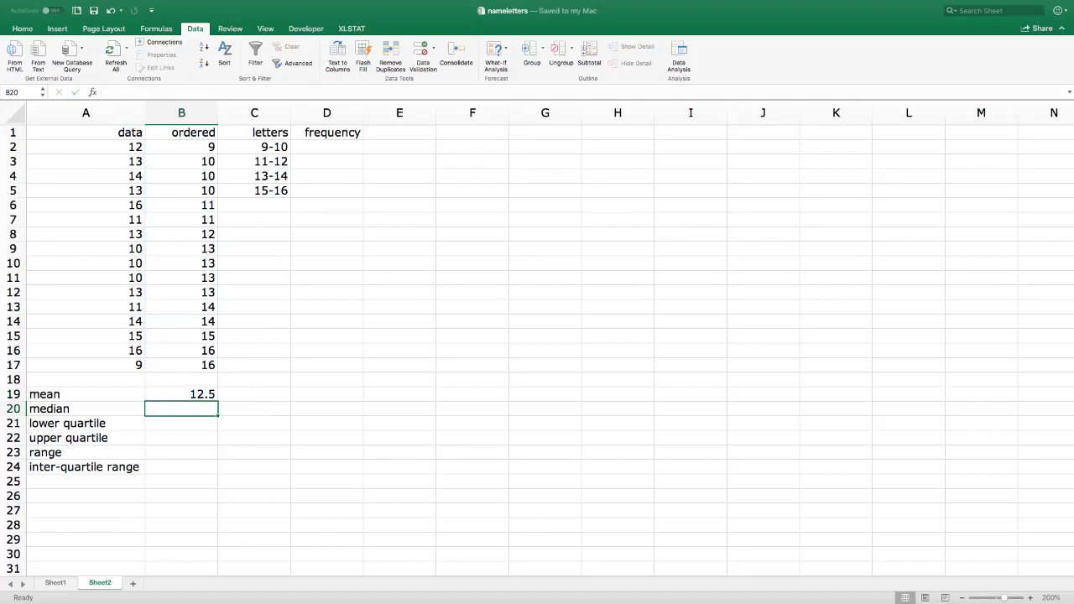
Fill the lower half of the ordered values, B2:B9, with light gold and the upper half, B10:B17, with light orange.
{"action": "left_click_drag", "start_coordinate": [181, 147], "coordinate": [181, 190]}
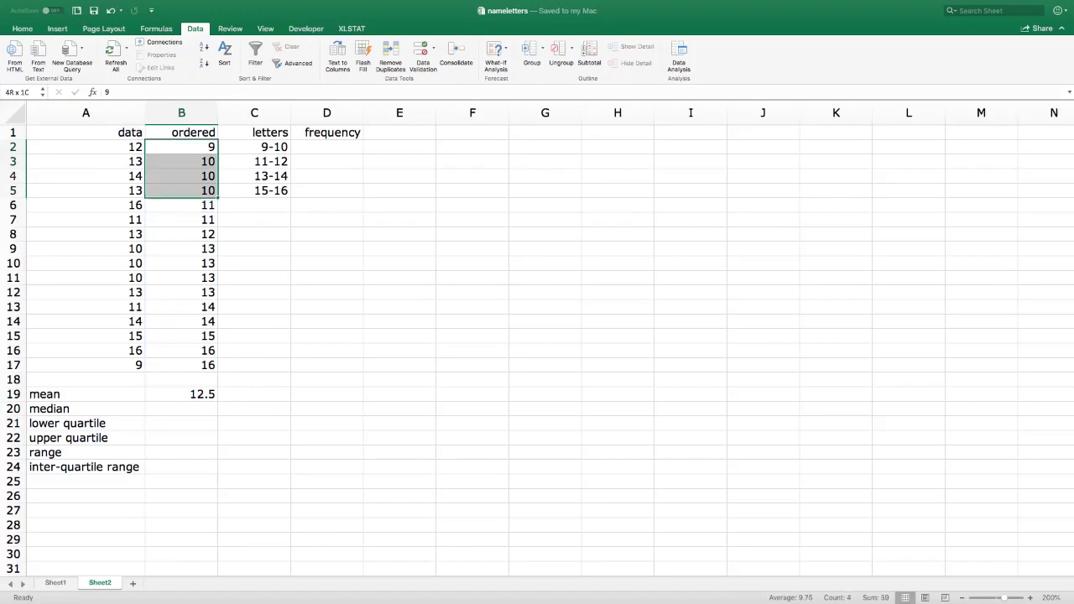
{"action": "left_click_drag", "start_coordinate": [181, 191], "coordinate": [181, 248]}
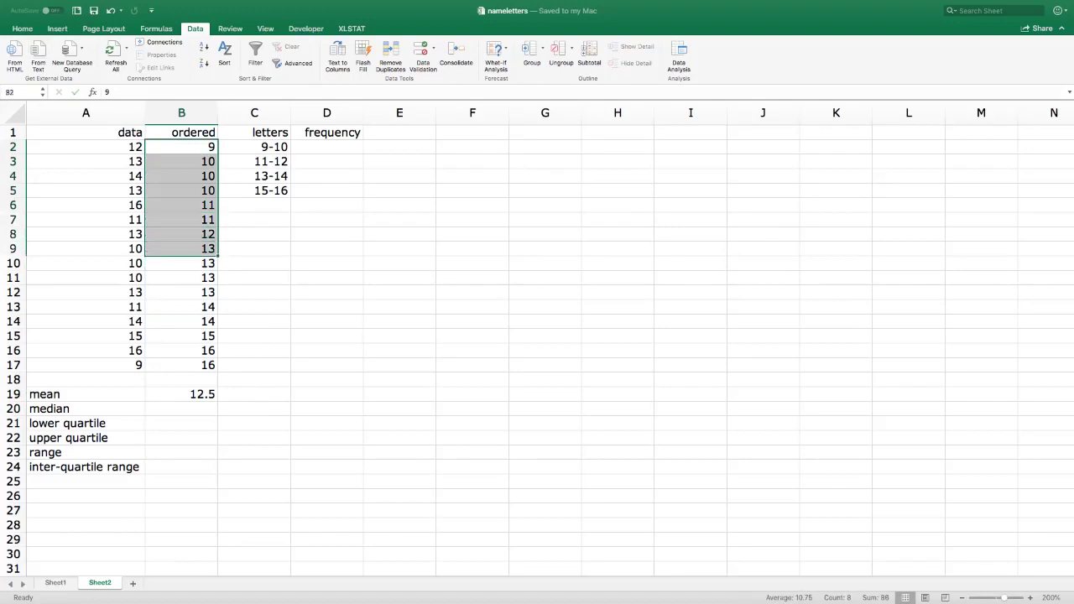
{"action": "left_click", "coordinate": [21, 29]}
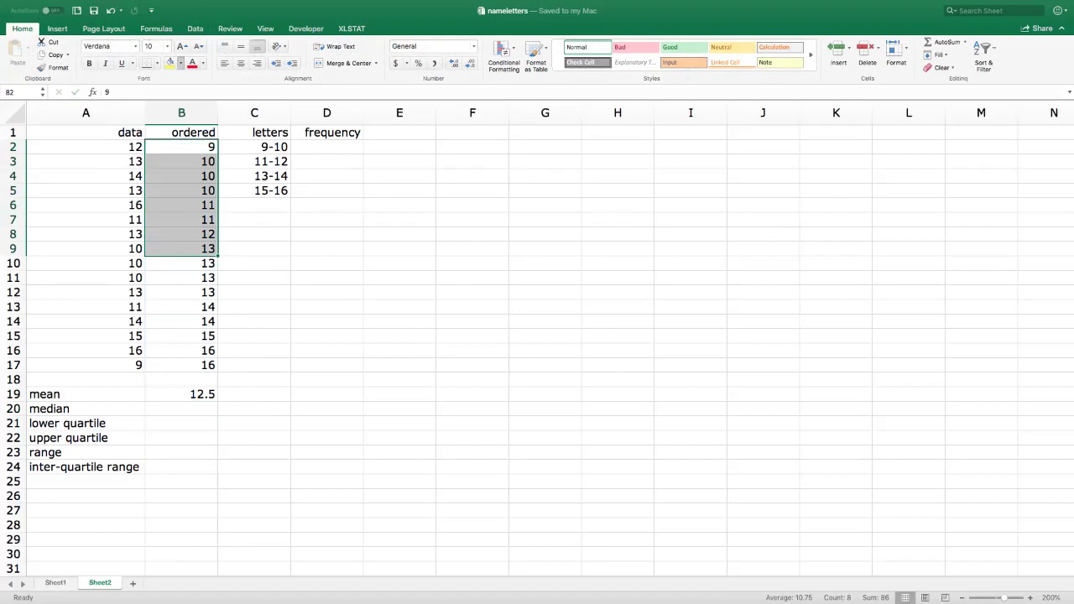
{"action": "left_click", "coordinate": [170, 63]}
{"action": "left_click_drag", "start_coordinate": [181, 263], "coordinate": [181, 365]}
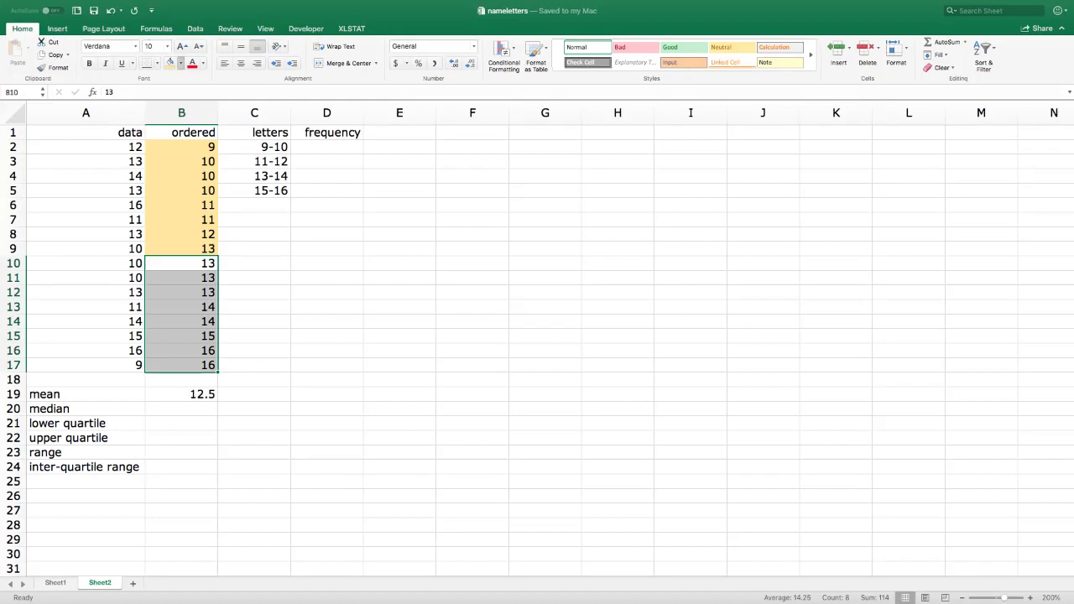
{"action": "left_click", "coordinate": [172, 63]}
{"action": "key", "text": "Right"}
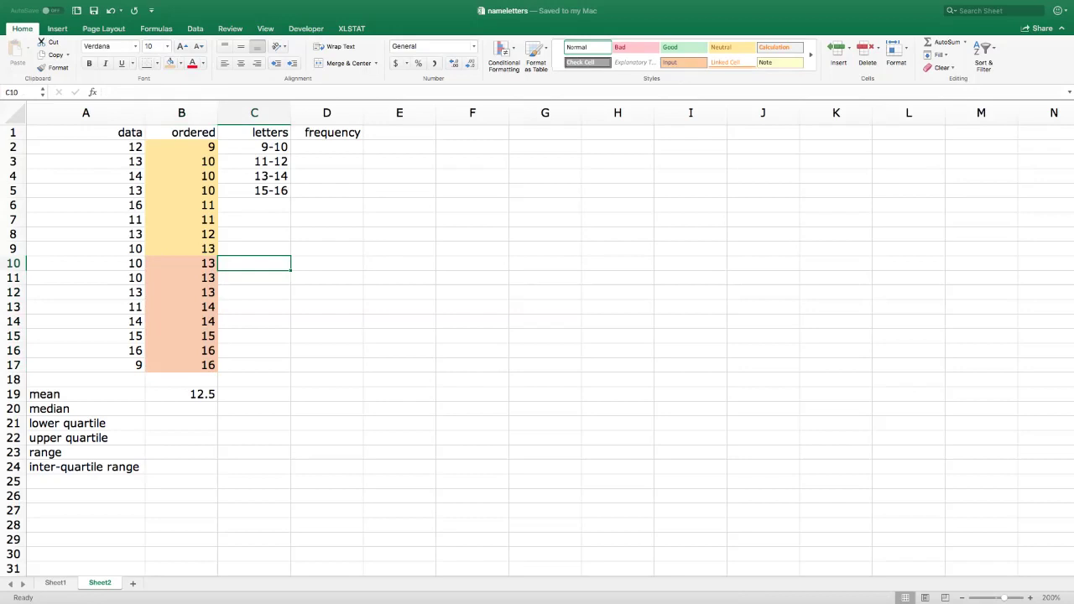
Find the median from the middle values B9:B10, enter 13 in B20, and remove that cell's fill colour.
{"action": "left_click_drag", "start_coordinate": [181, 248], "coordinate": [181, 263]}
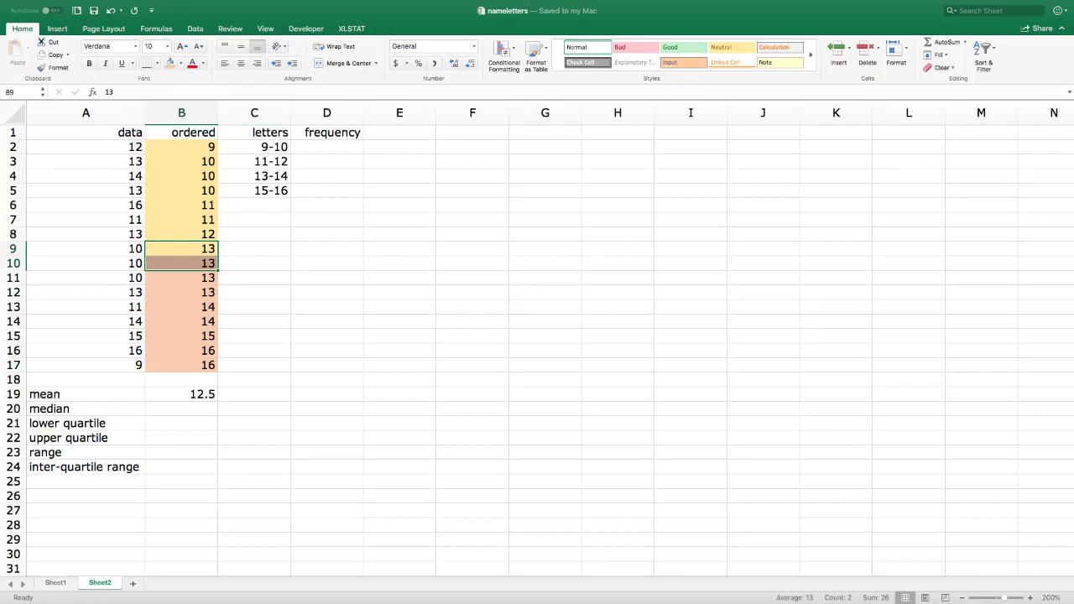
{"action": "left_click", "coordinate": [181, 409]}
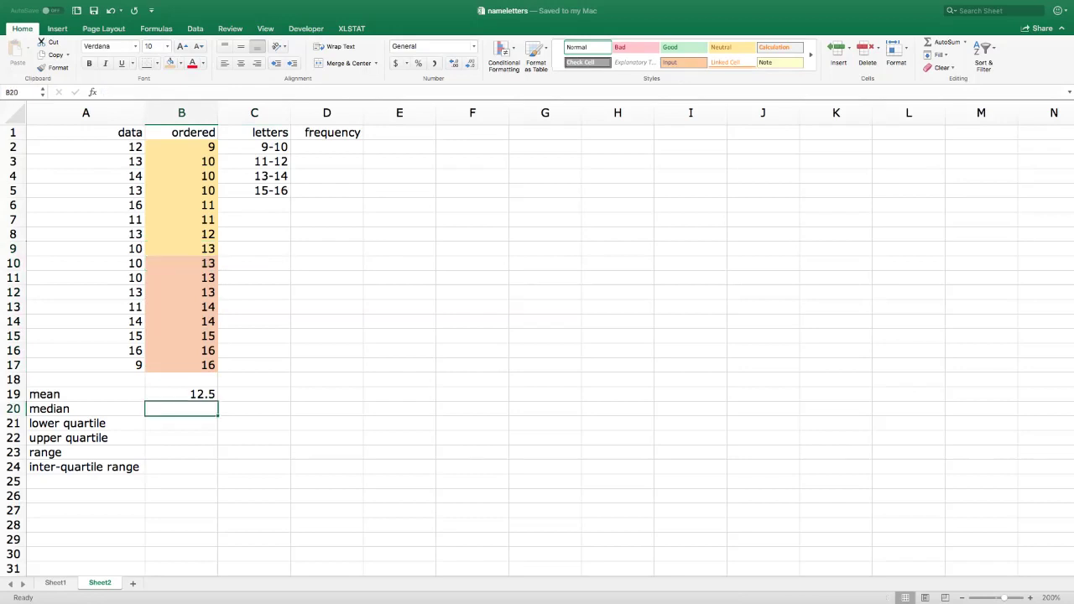
{"action": "type", "text": "13"}
{"action": "key", "text": "Return"}
{"action": "left_click", "coordinate": [181, 408]}
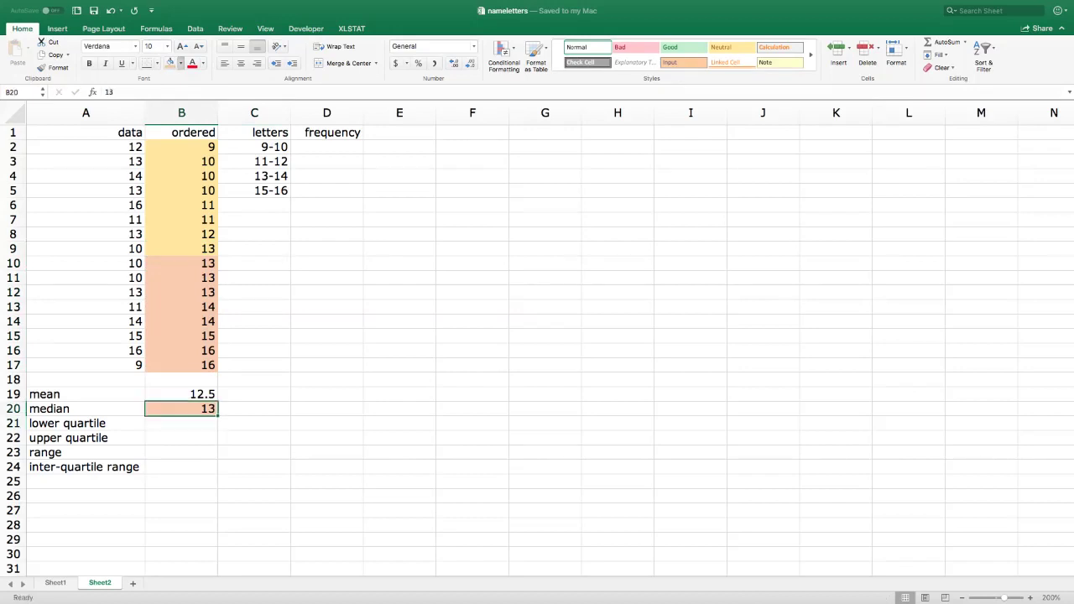
{"action": "left_click", "coordinate": [171, 63]}
{"action": "left_click", "coordinate": [254, 321]}
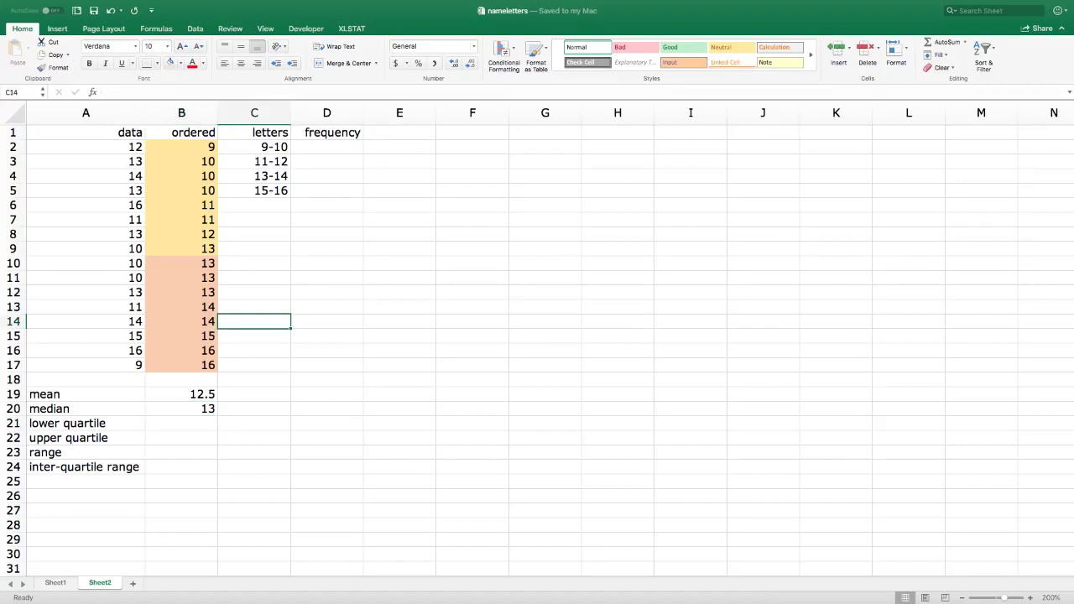
Find the lower quartile from the middle values B5:B6 of the lower half, B2:B9, and enter 10.5 in B21.
{"action": "left_click", "coordinate": [181, 423]}
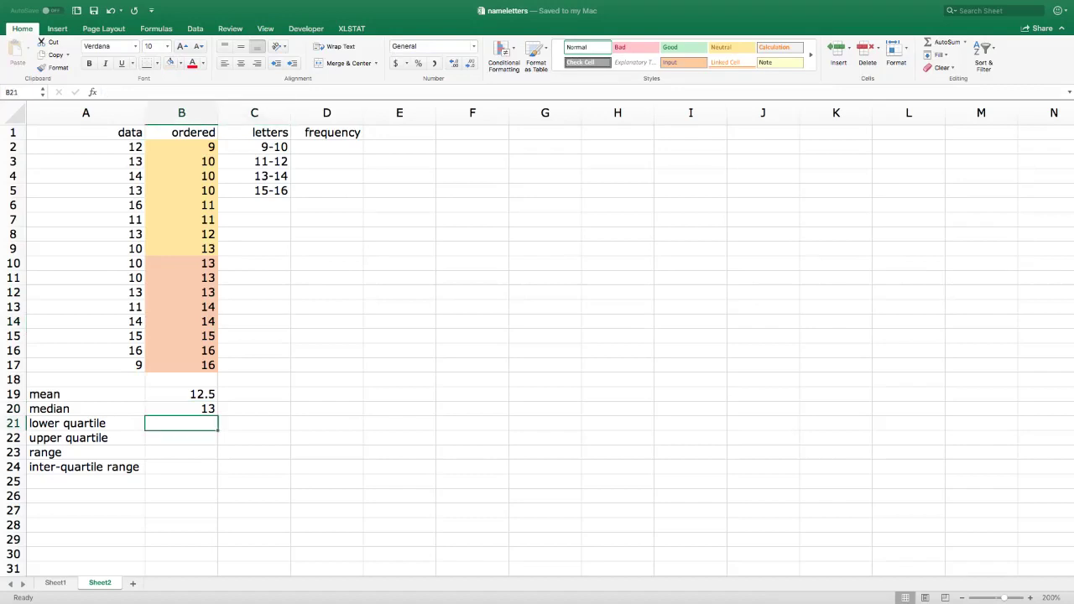
{"action": "left_click_drag", "start_coordinate": [182, 147], "coordinate": [181, 248]}
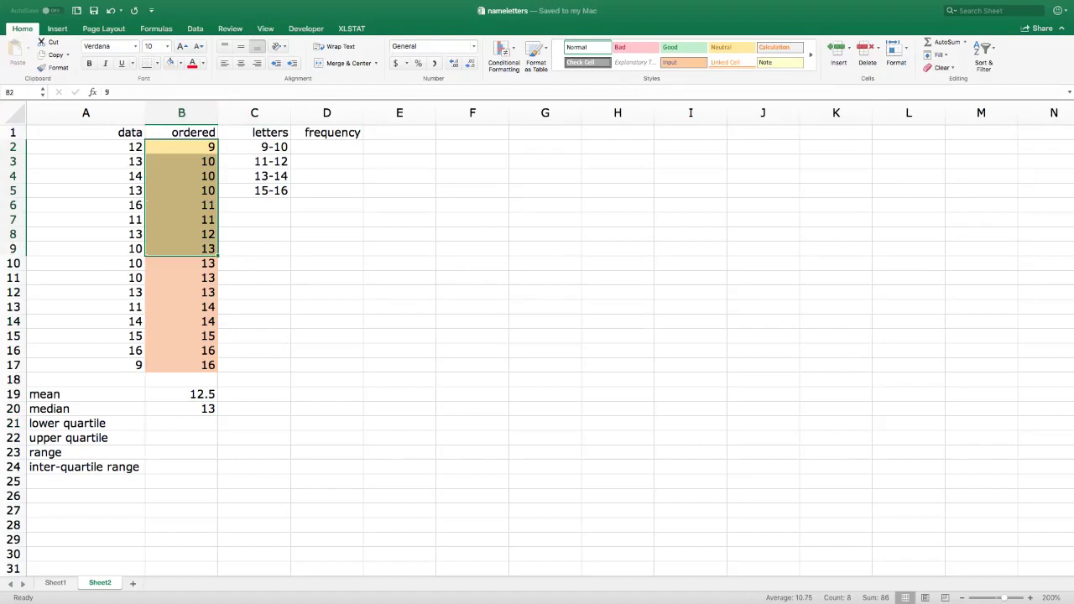
{"action": "left_click_drag", "start_coordinate": [181, 191], "coordinate": [181, 205]}
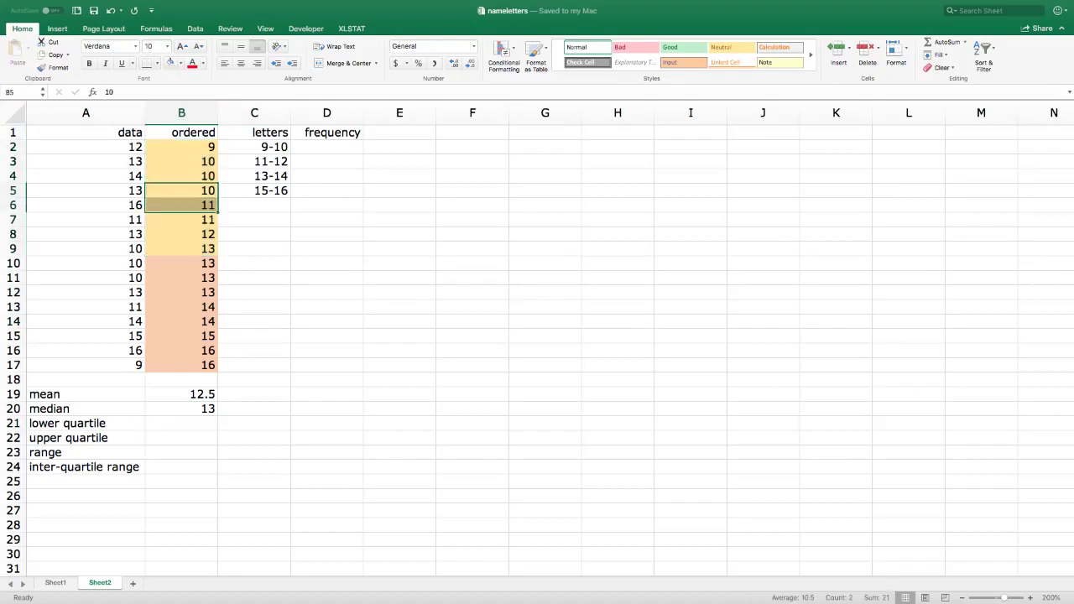
{"action": "left_click", "coordinate": [181, 423]}
{"action": "type", "text": "10.5"}
{"action": "key", "text": "Return"}
Find the upper quartile from the middle values B13:B14 of the upper half and enter 14 in B22.
{"action": "left_click_drag", "start_coordinate": [181, 306], "coordinate": [181, 321]}
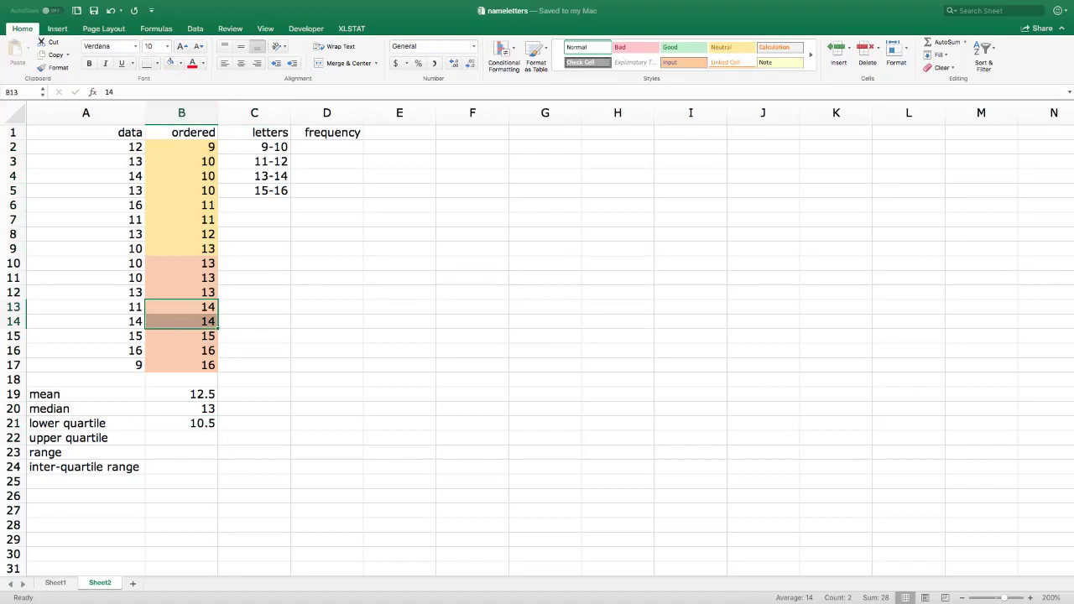
{"action": "left_click", "coordinate": [181, 437]}
{"action": "type", "text": "14"}
{"action": "key", "text": "Return"}
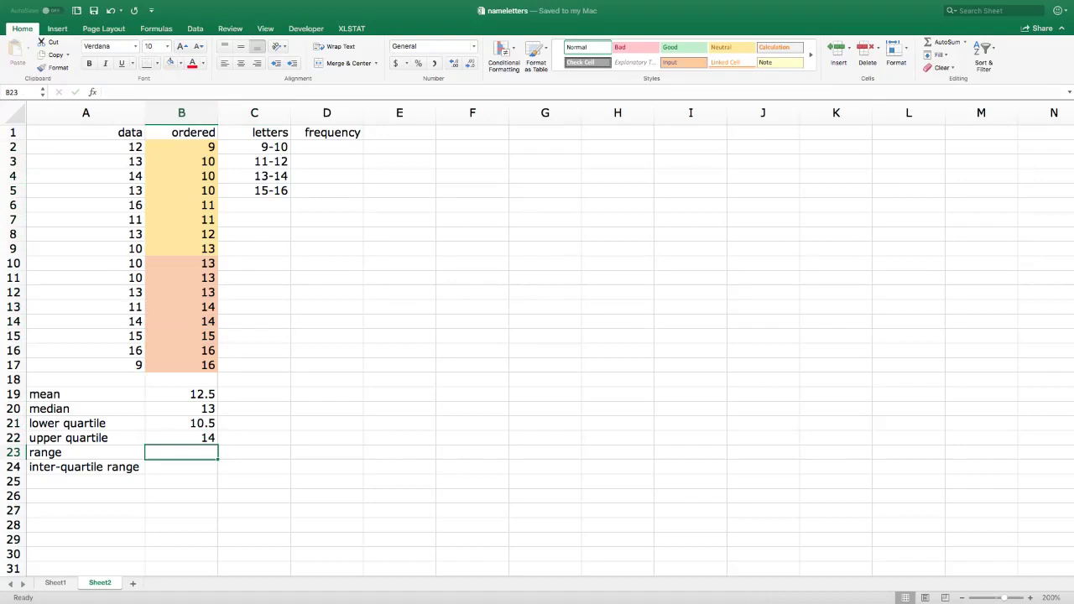
Calculate the range in B23 from the largest and smallest ordered values with the formula =16-9.
{"action": "left_click", "coordinate": [181, 365]}
{"action": "left_click", "coordinate": [182, 147]}
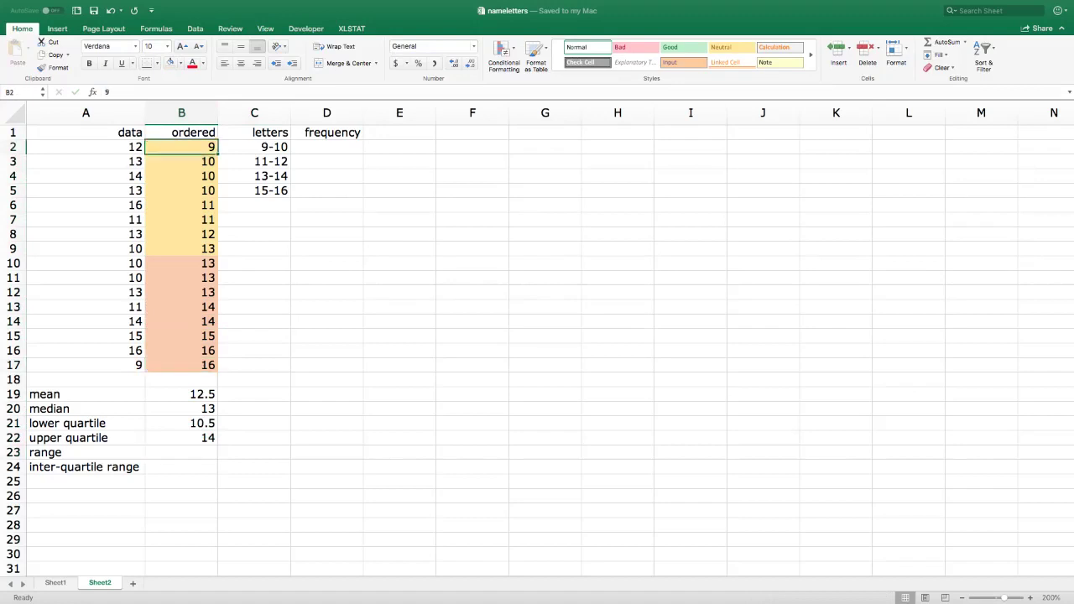
{"action": "left_click", "coordinate": [181, 452]}
{"action": "type", "text": "=16-9"}
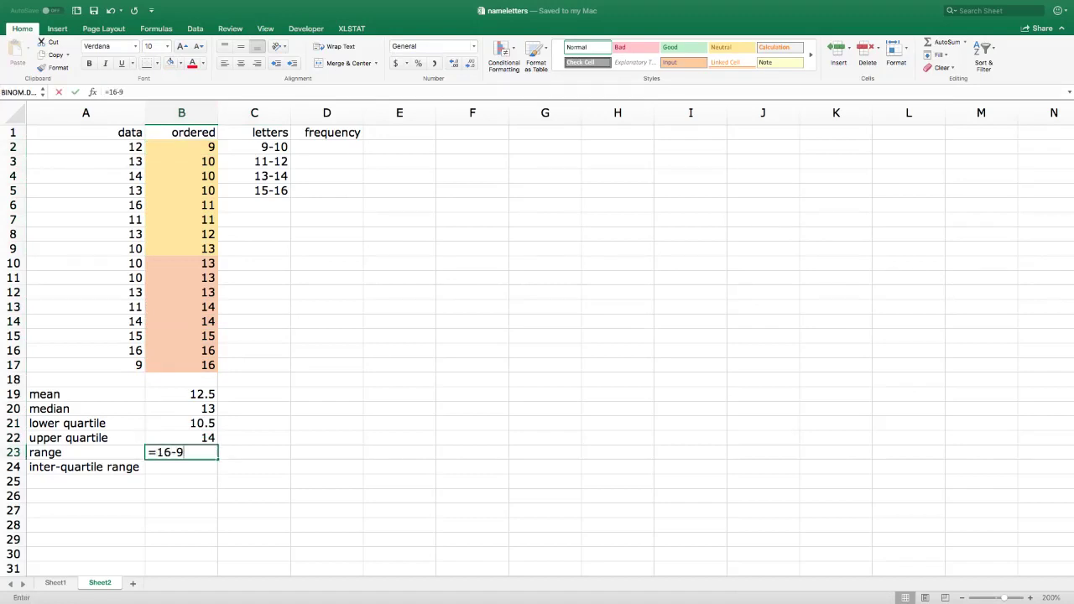
{"action": "key", "text": "Return"}
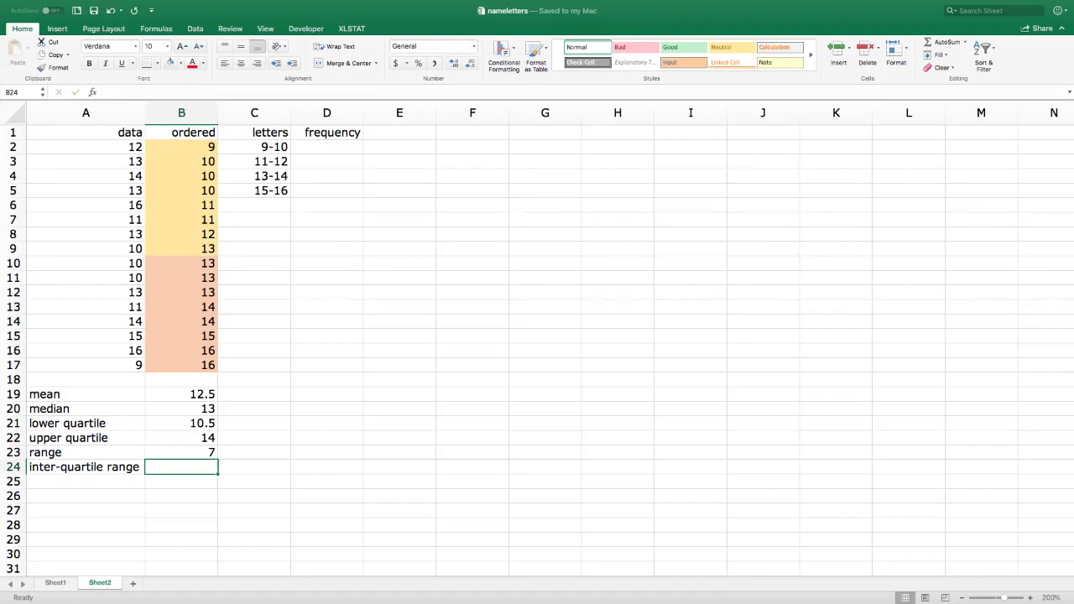
Calculate the inter-quartile range in B24 with the formula =B22-B21.
{"action": "type", "text": "="}
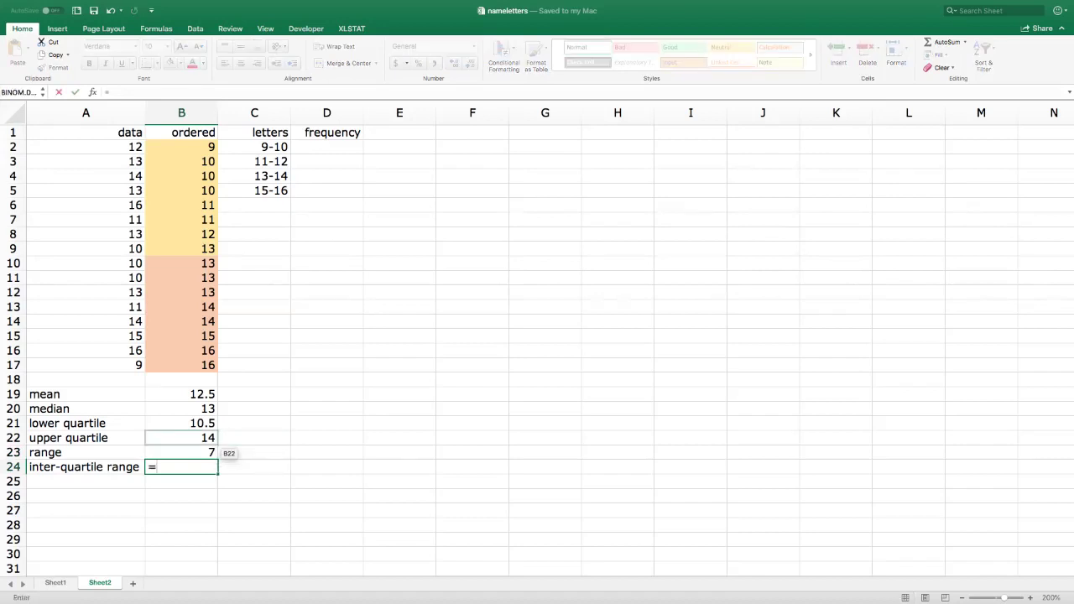
{"action": "left_click", "coordinate": [184, 438]}
{"action": "type", "text": "-"}
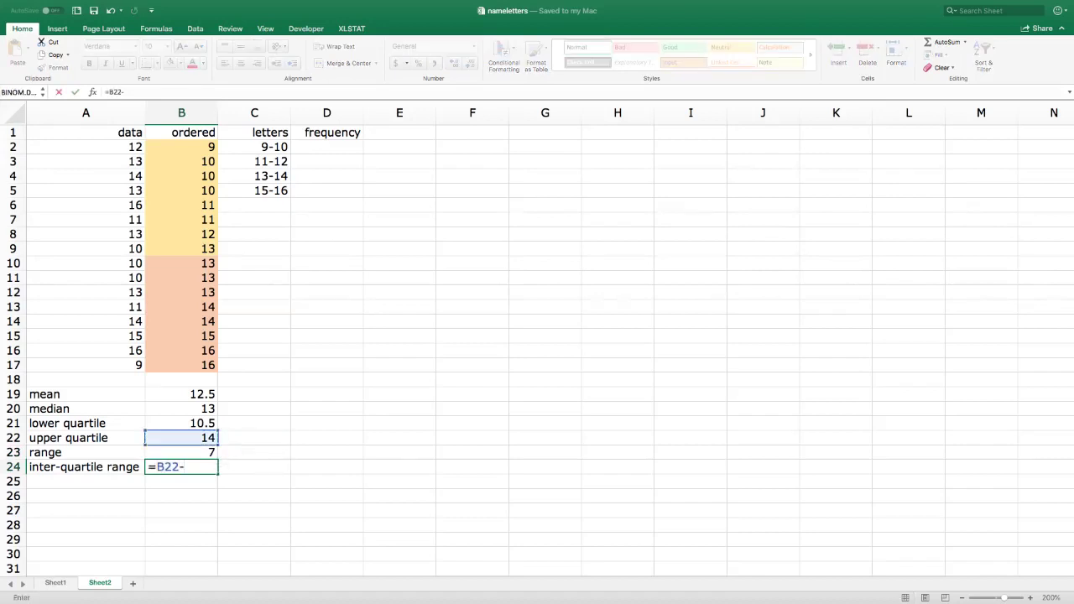
{"action": "left_click", "coordinate": [182, 422]}
{"action": "key", "text": "Return"}
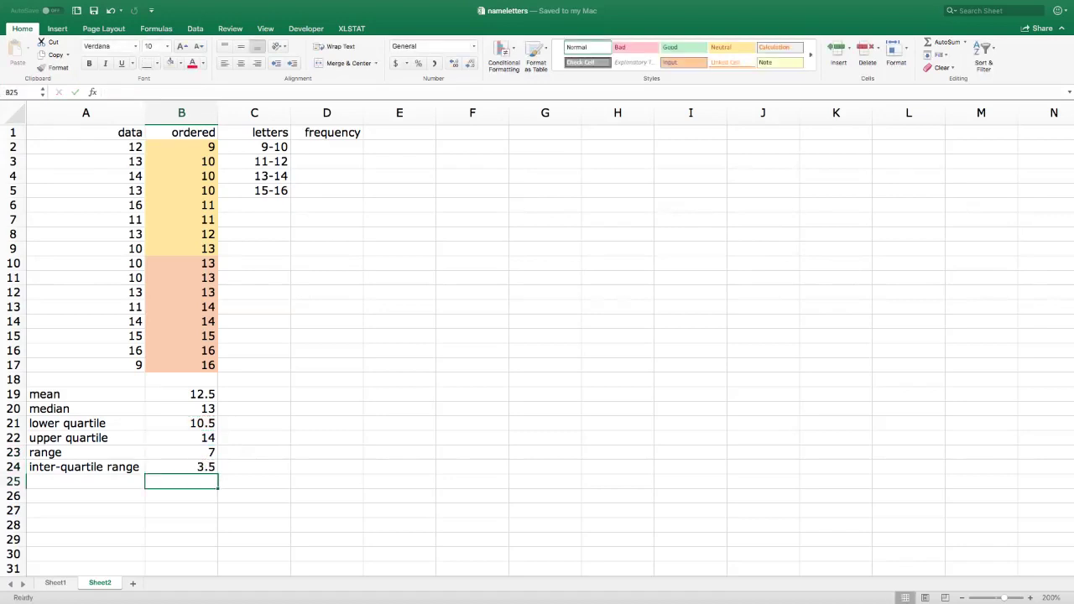
{"action": "left_click", "coordinate": [181, 466]}
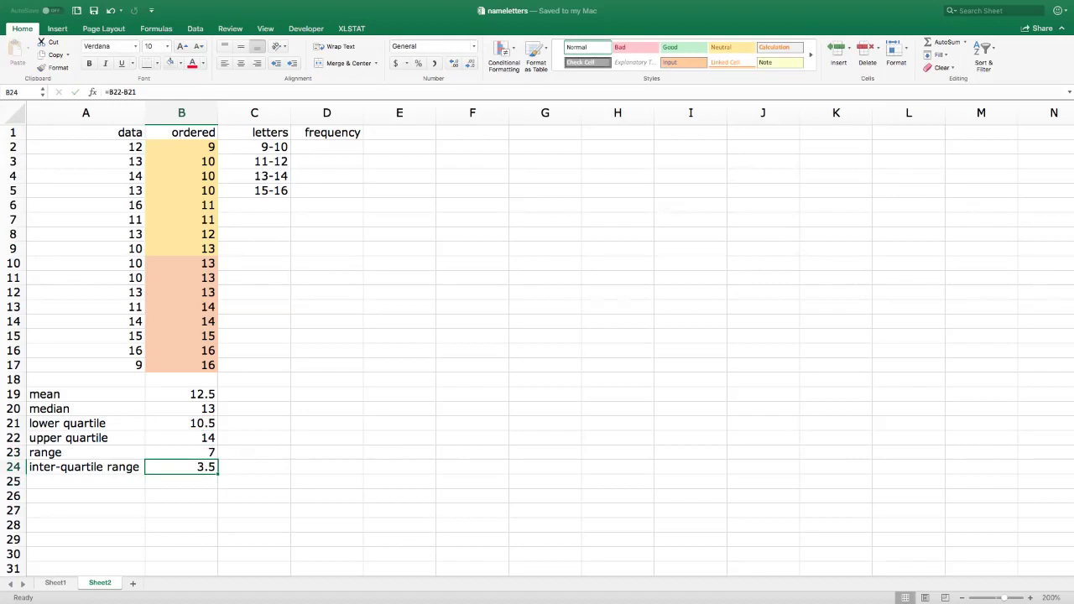
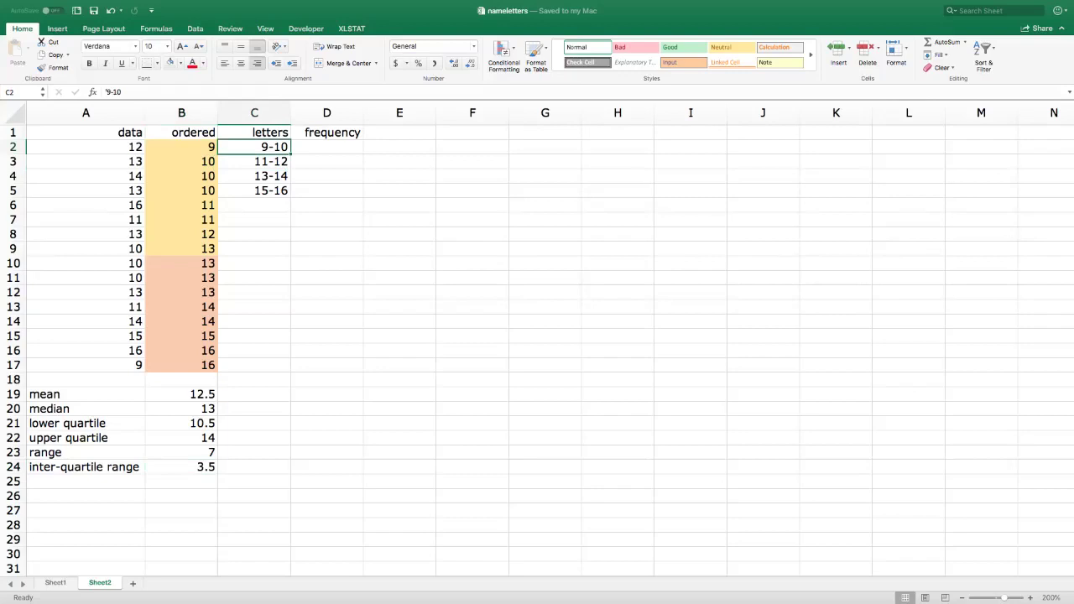
Go through the letter classes in column C, count the ordered values for class 9-10, and enter its frequency, 4, in D2.
{"action": "left_click", "coordinate": [253, 161]}
{"action": "left_click", "coordinate": [253, 175]}
{"action": "left_click", "coordinate": [253, 191]}
{"action": "key", "text": "Right"}
{"action": "key", "text": "Up"}
{"action": "key", "text": "Up"}
{"action": "key", "text": "Up"}
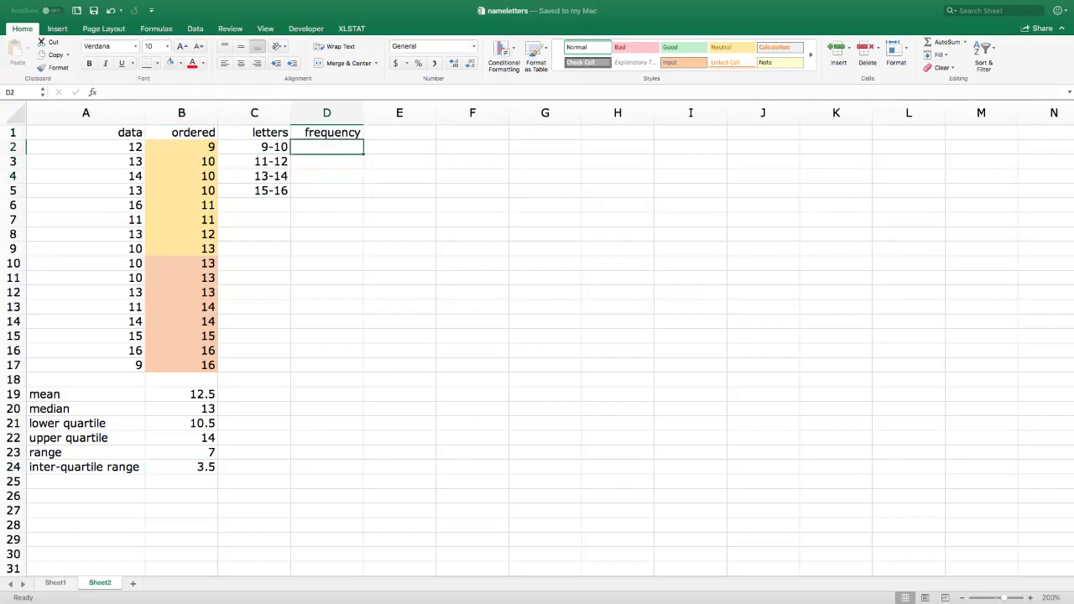
{"action": "left_click_drag", "start_coordinate": [201, 146], "coordinate": [201, 191]}
{"action": "left_click", "coordinate": [327, 147]}
{"action": "type", "text": "4"}
{"action": "key", "text": "Return"}
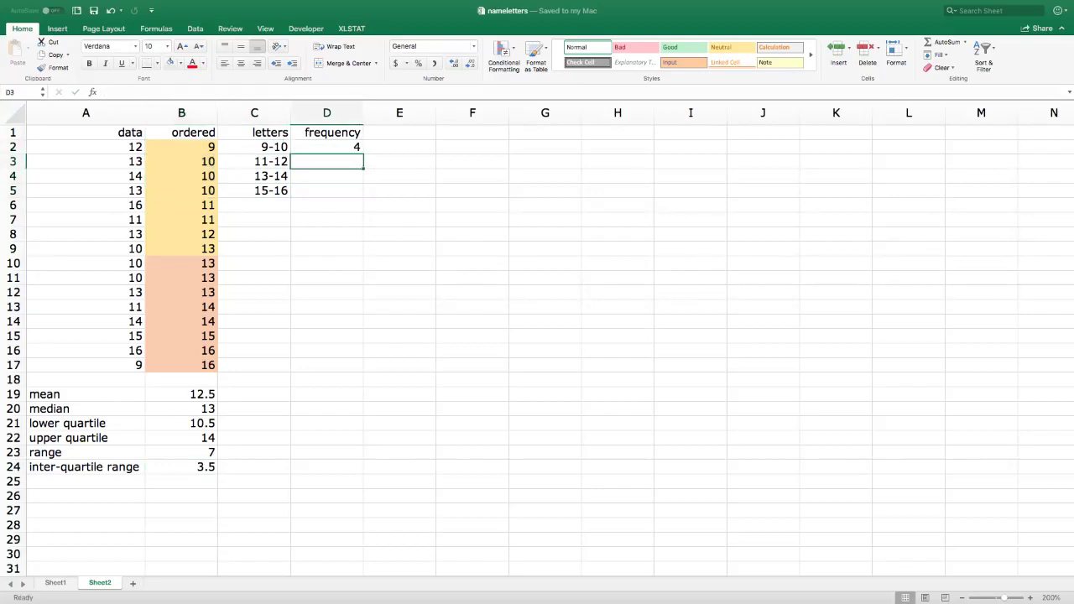
Count the ordered values for classes 11-12 and 13-14 and enter the frequencies 3 in D3 and 6 in D4.
{"action": "left_click_drag", "start_coordinate": [181, 205], "coordinate": [182, 234]}
{"action": "left_click", "coordinate": [326, 161]}
{"action": "type", "text": "3"}
{"action": "key", "text": "Return"}
{"action": "left_click_drag", "start_coordinate": [201, 248], "coordinate": [201, 321]}
{"action": "left_click", "coordinate": [327, 176]}
{"action": "type", "text": "6"}
{"action": "key", "text": "Return"}
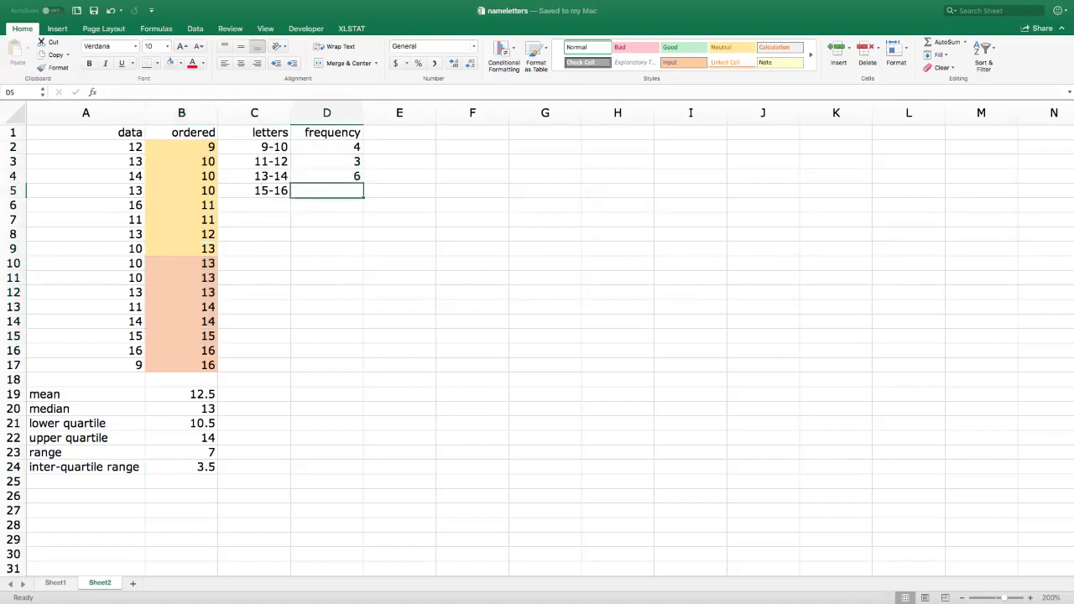
Count the ordered values for class 15-16 in B15:B17 and enter the frequency 3 in D5.
{"action": "left_click_drag", "start_coordinate": [181, 336], "coordinate": [181, 365]}
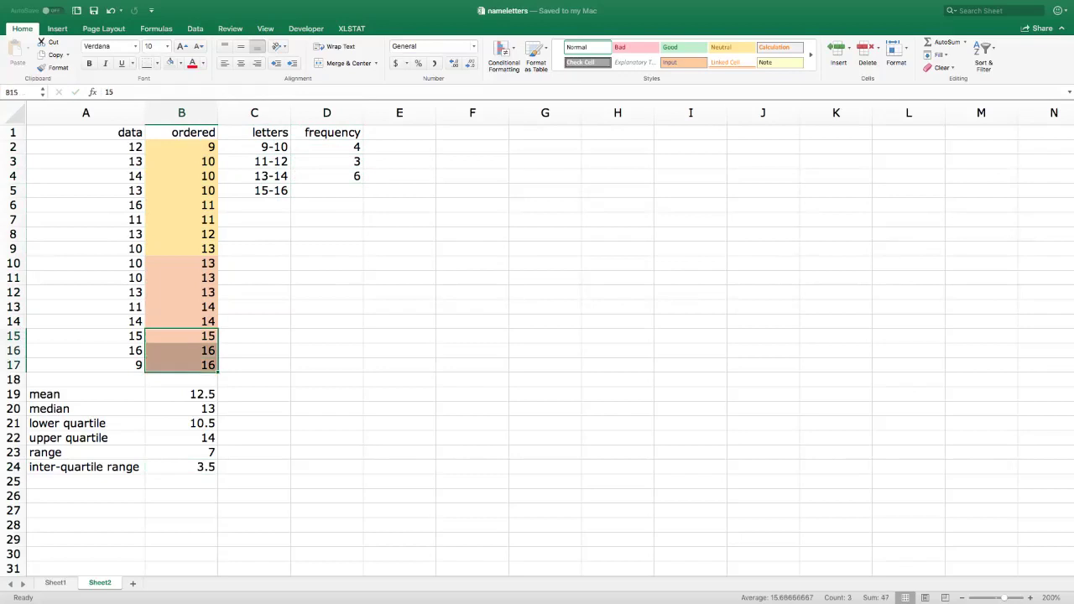
{"action": "left_click", "coordinate": [326, 191]}
{"action": "type", "text": "3"}
{"action": "key", "text": "Return"}
Check the sum of the frequencies in D2:D5 against the number of data values.
{"action": "key", "text": "Up"}
{"action": "key", "text": "Up"}
{"action": "key", "text": "Up"}
{"action": "key", "text": "Up"}
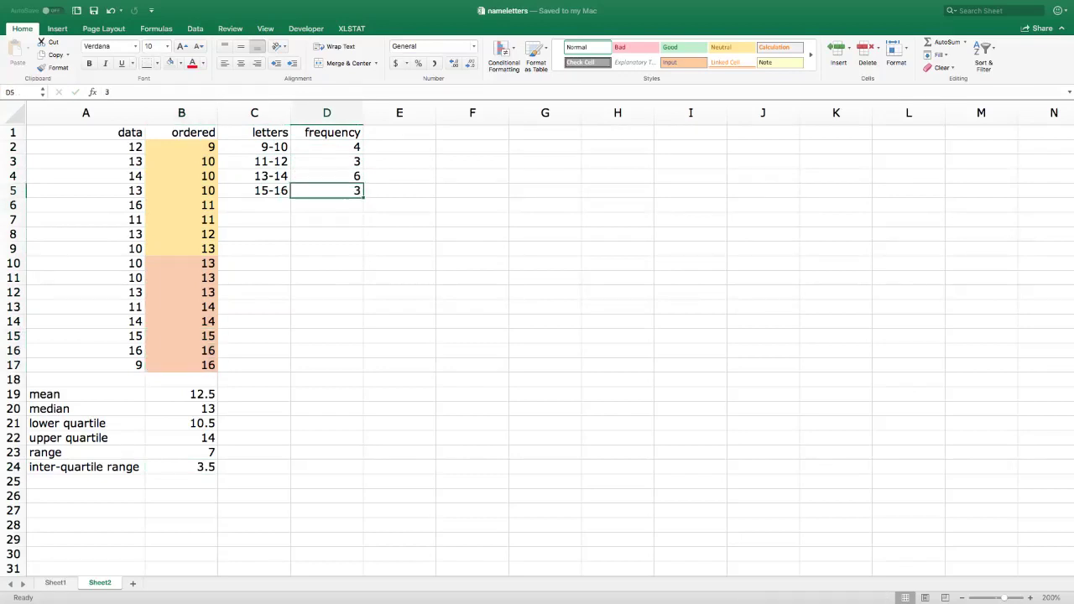
{"action": "key", "text": "shift+Down"}
{"action": "key", "text": "shift+Down"}
{"action": "key", "text": "shift+Down"}
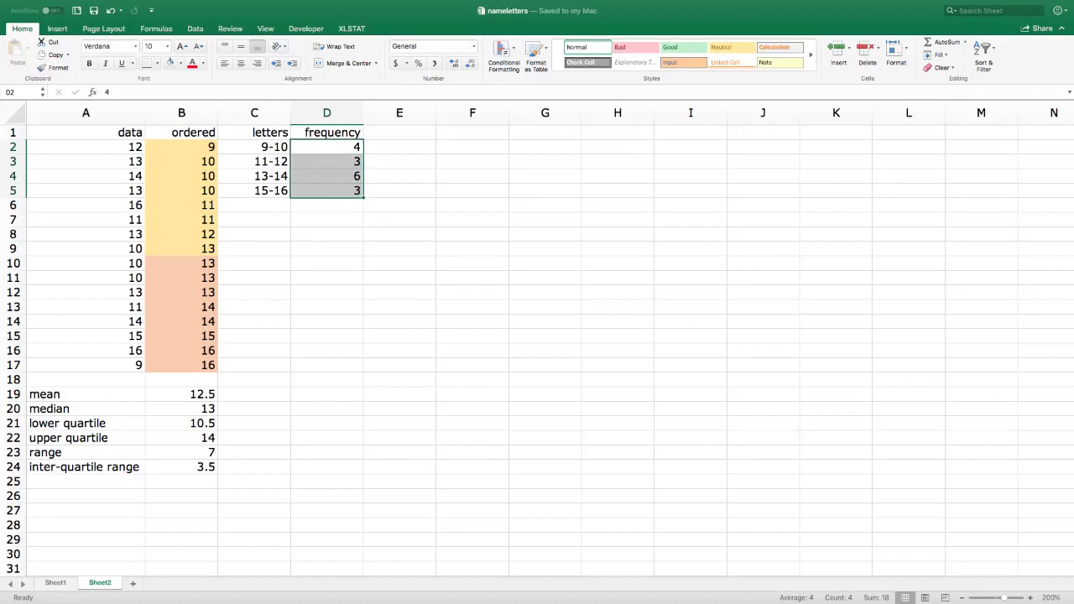
{"action": "key", "text": "Down"}
{"action": "key", "text": "Down"}
{"action": "key", "text": "Down"}
{"action": "key", "text": "Down"}
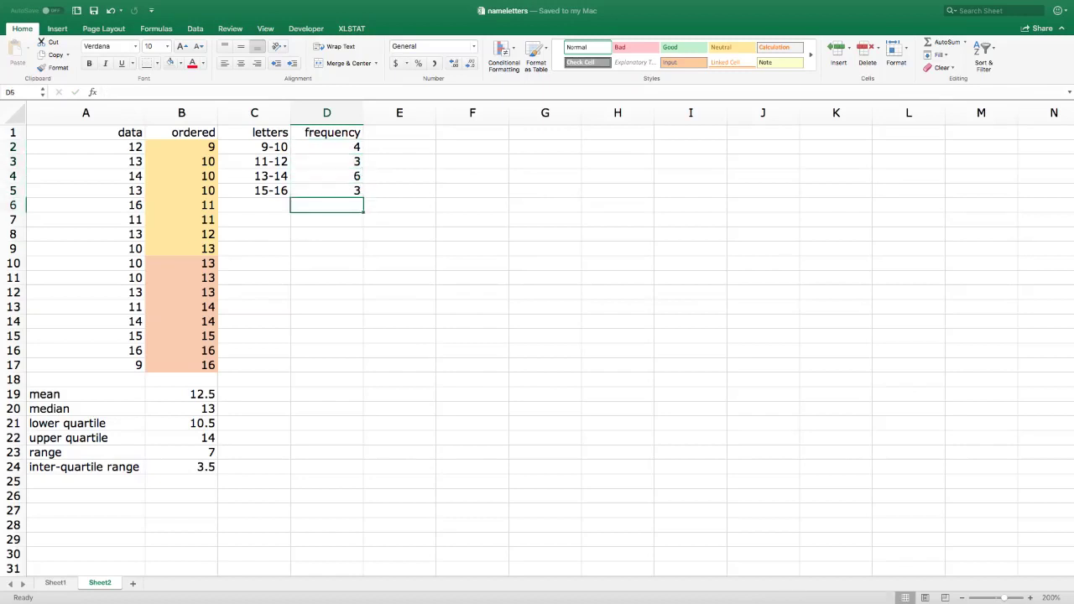
Insert a clustered column chart of the frequency table C1:D5 and delete its chart title.
{"action": "left_click_drag", "start_coordinate": [254, 132], "coordinate": [326, 190]}
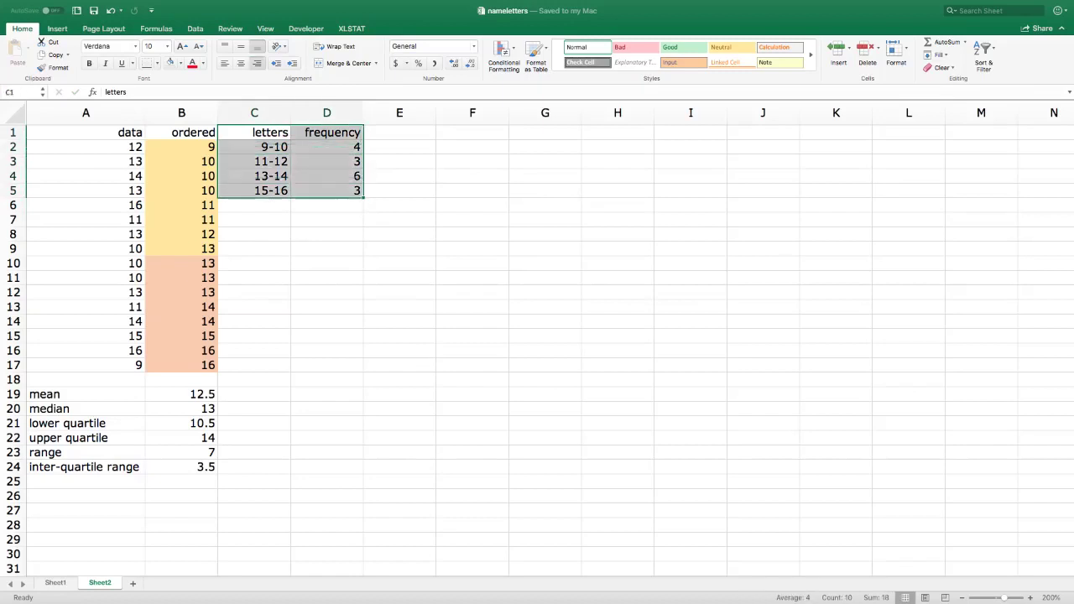
{"action": "left_click", "coordinate": [57, 29]}
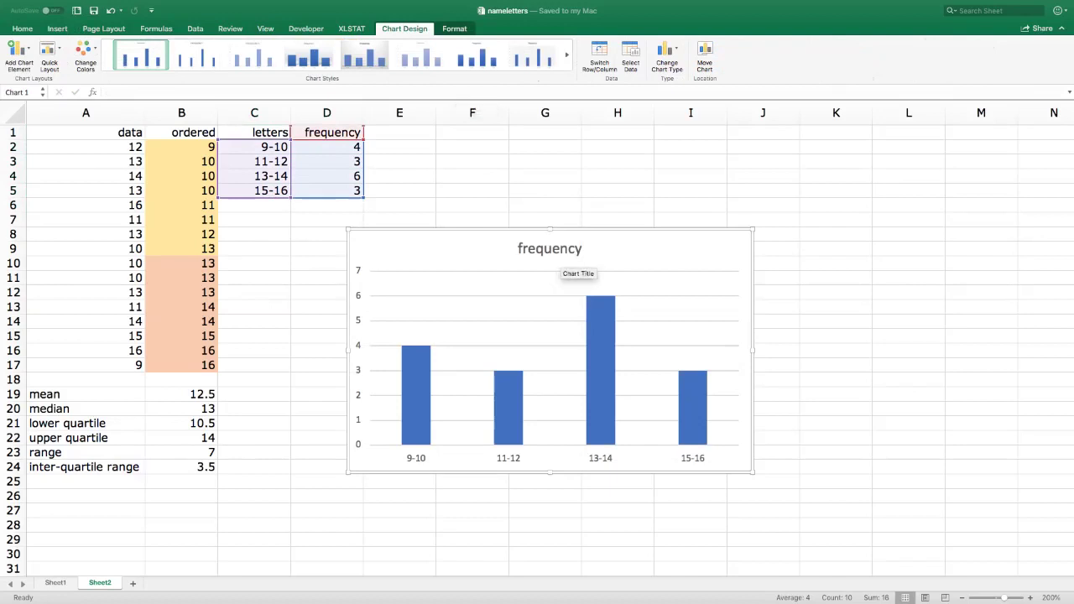
{"action": "left_click", "coordinate": [560, 250]}
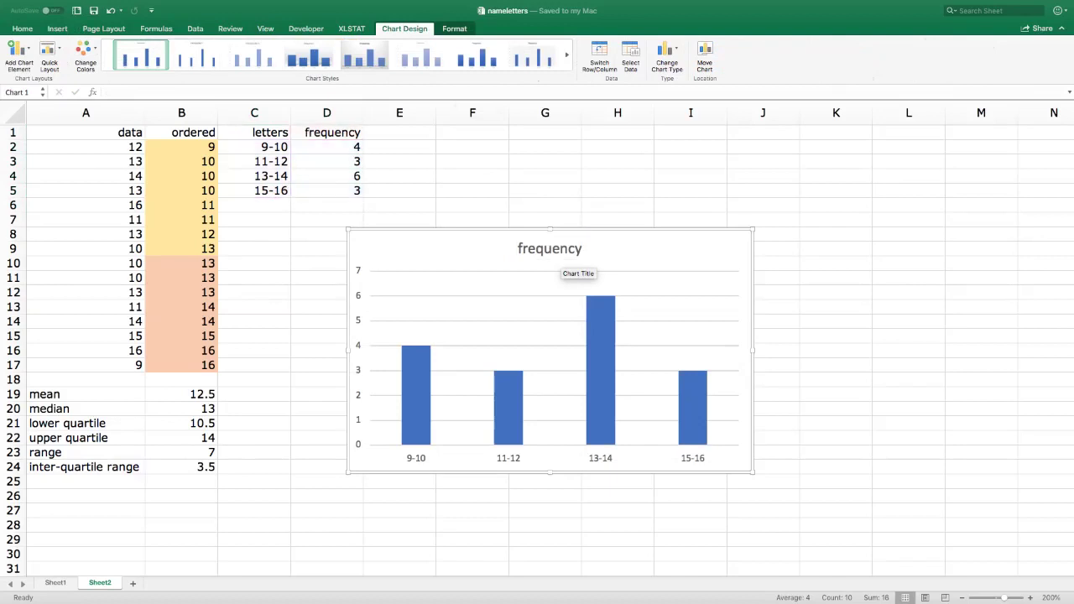
{"action": "key", "text": "Delete"}
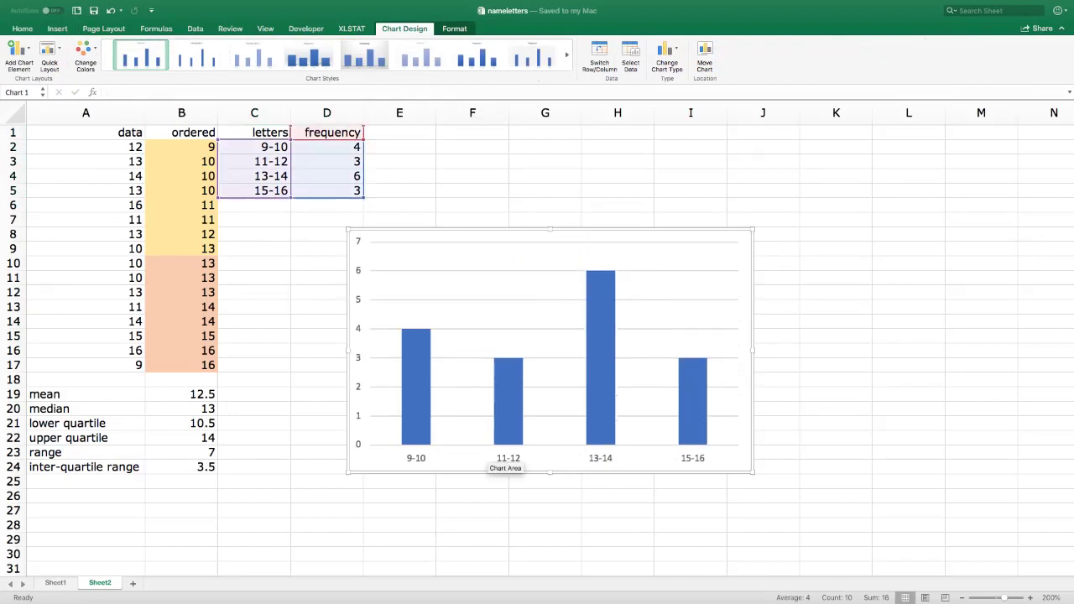
Add a horizontal axis title to the chart reading "Number of letters".
{"action": "left_click", "coordinate": [426, 455]}
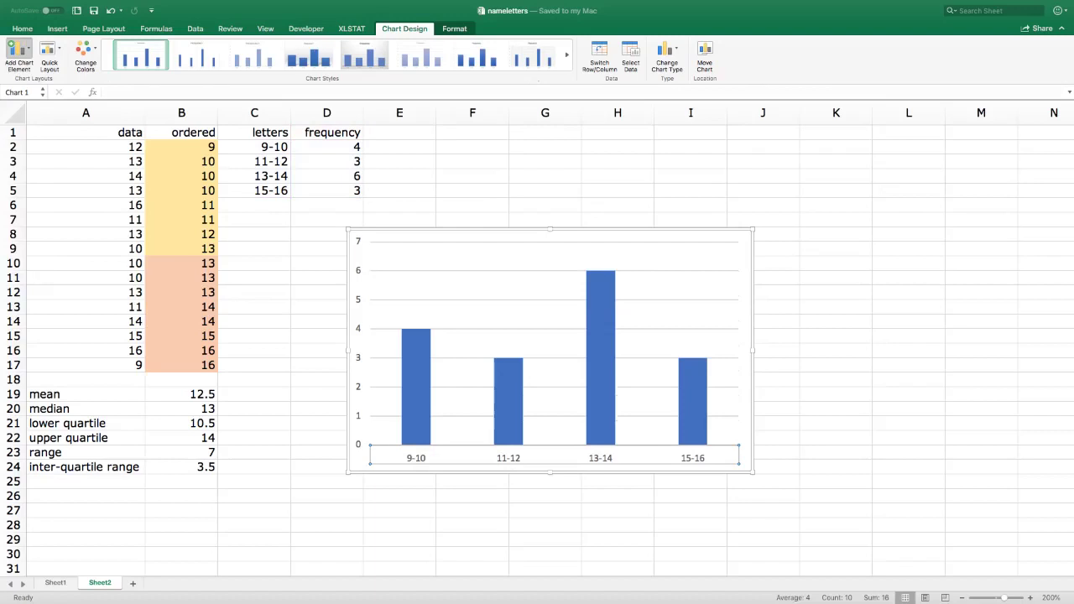
{"action": "left_click", "coordinate": [561, 450]}
{"action": "triple_click", "coordinate": [559, 450]}
{"action": "type", "text": "Num"}
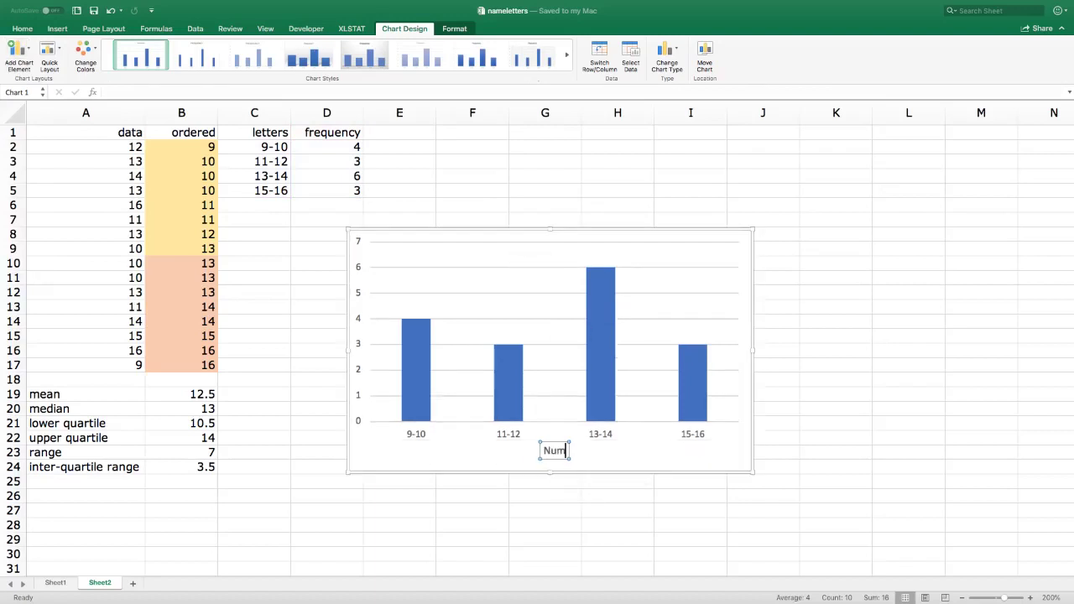
{"action": "type", "text": "ber of letters"}
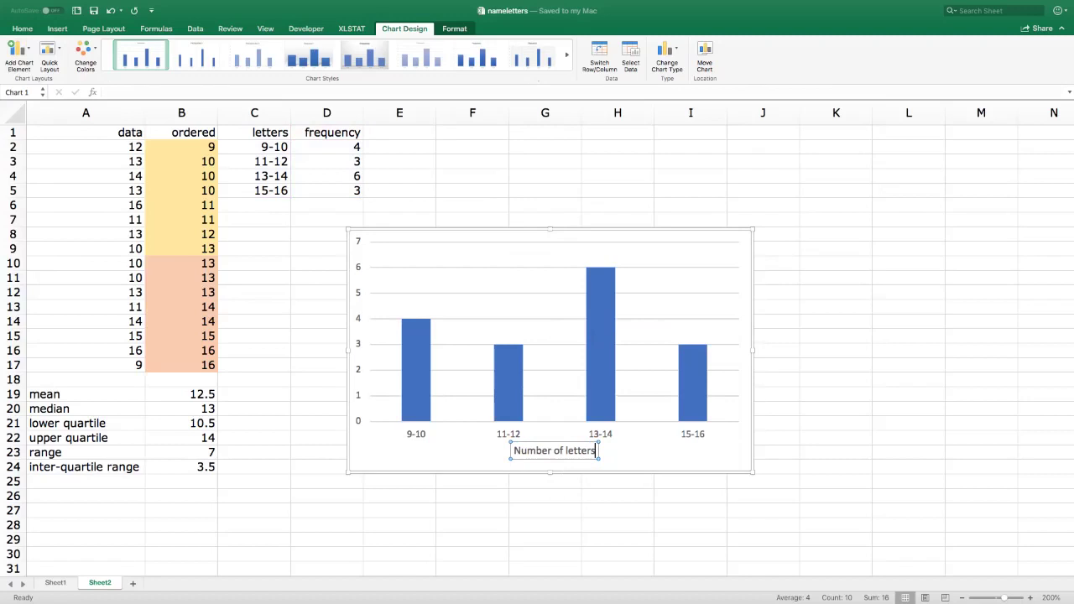
Add a vertical axis title to the chart reading "Frequency".
{"action": "left_click", "coordinate": [357, 368]}
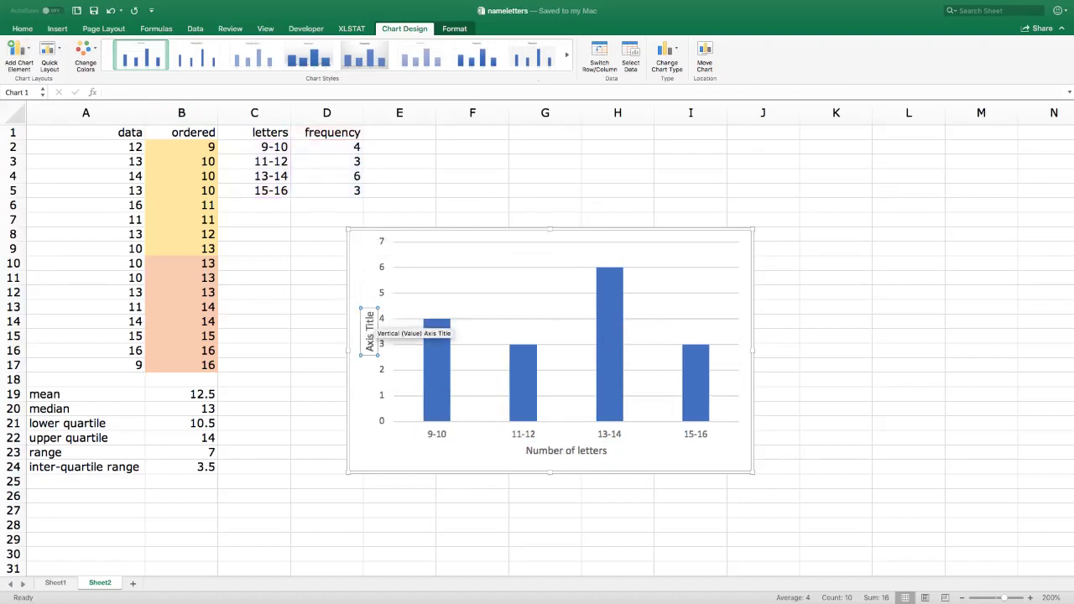
{"action": "triple_click", "coordinate": [369, 329]}
{"action": "type", "text": "Frequency"}
{"action": "left_click", "coordinate": [743, 463]}
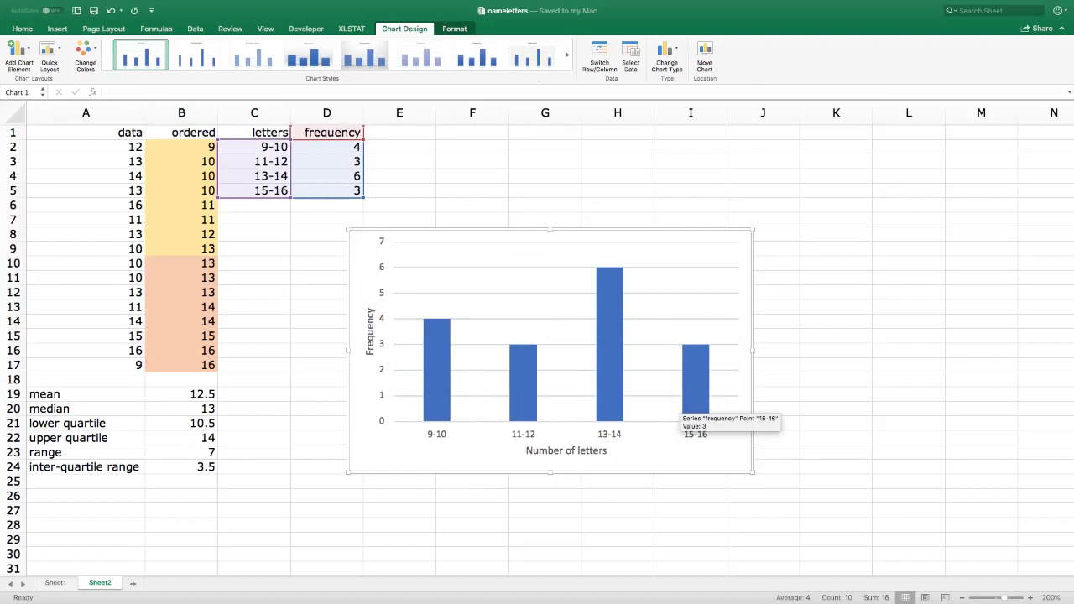
Widen the chart's columns by reducing the frequency series' gap width to about 15%, leaving narrow gaps between them.
{"action": "left_click", "coordinate": [695, 407]}
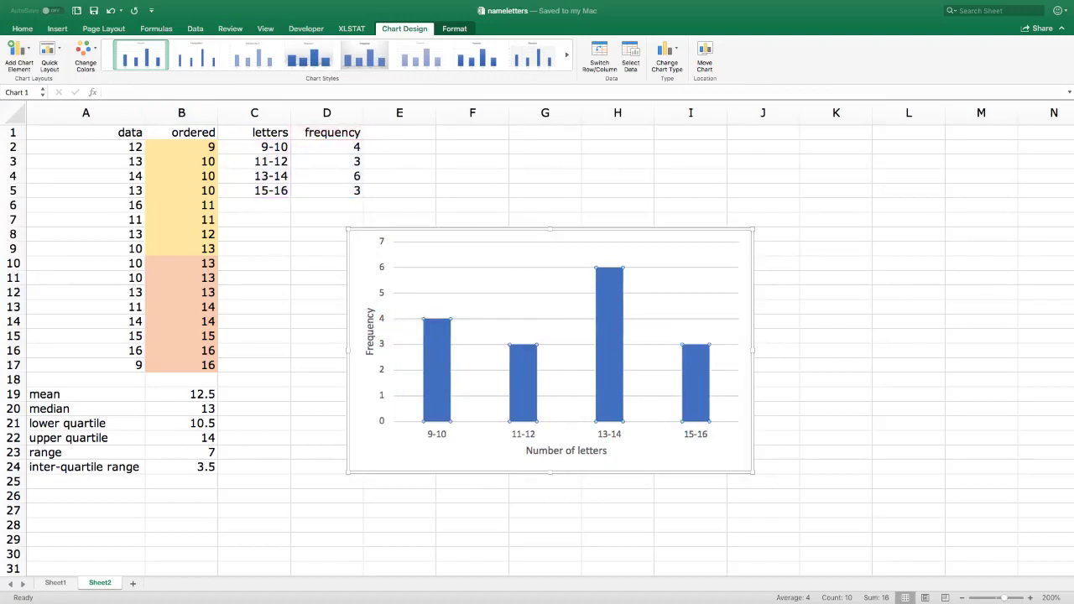
{"action": "key", "text": "super+1"}
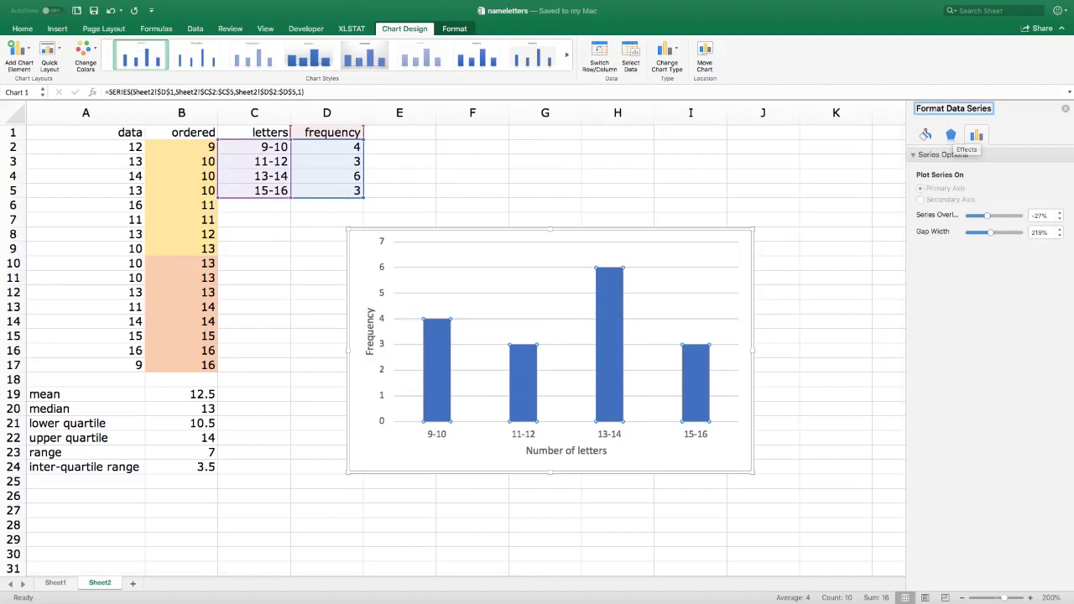
{"action": "left_click_drag", "start_coordinate": [990, 233], "coordinate": [978, 232]}
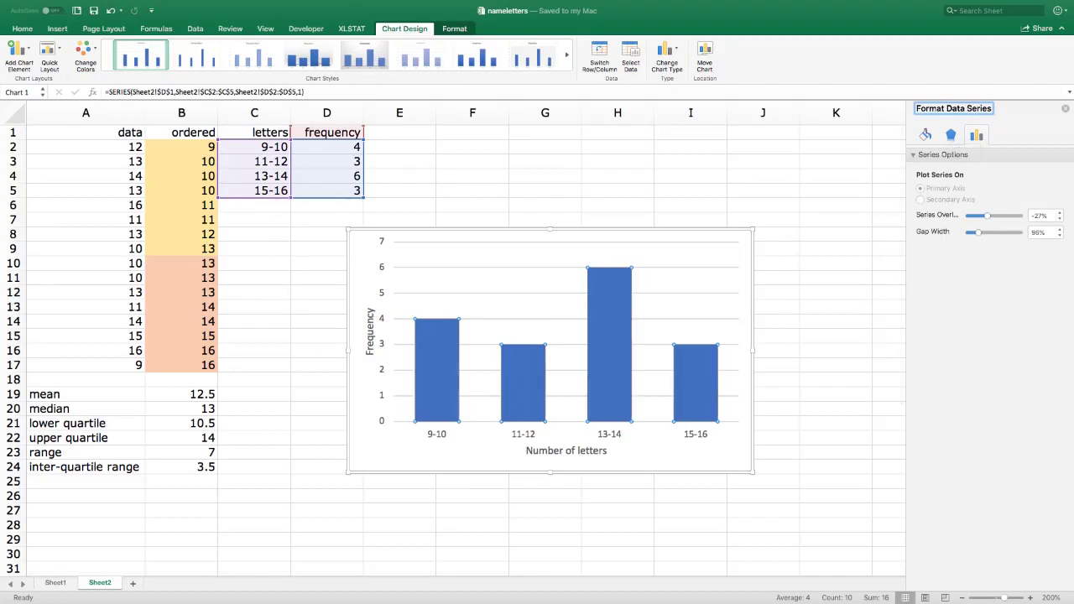
{"action": "left_click_drag", "start_coordinate": [976, 233], "coordinate": [970, 233]}
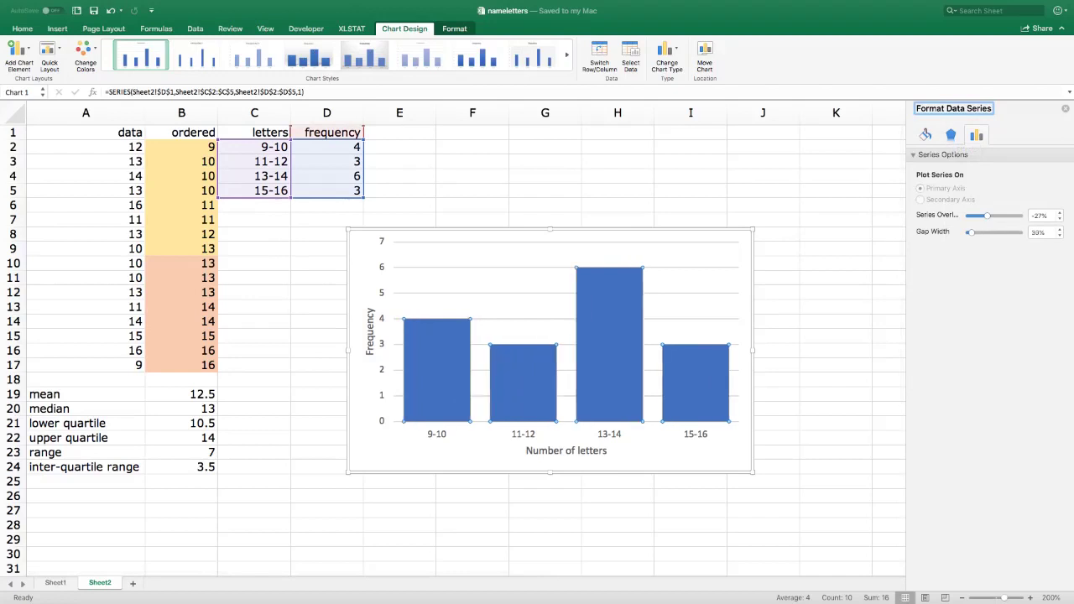
{"action": "left_click_drag", "start_coordinate": [971, 233], "coordinate": [968, 233]}
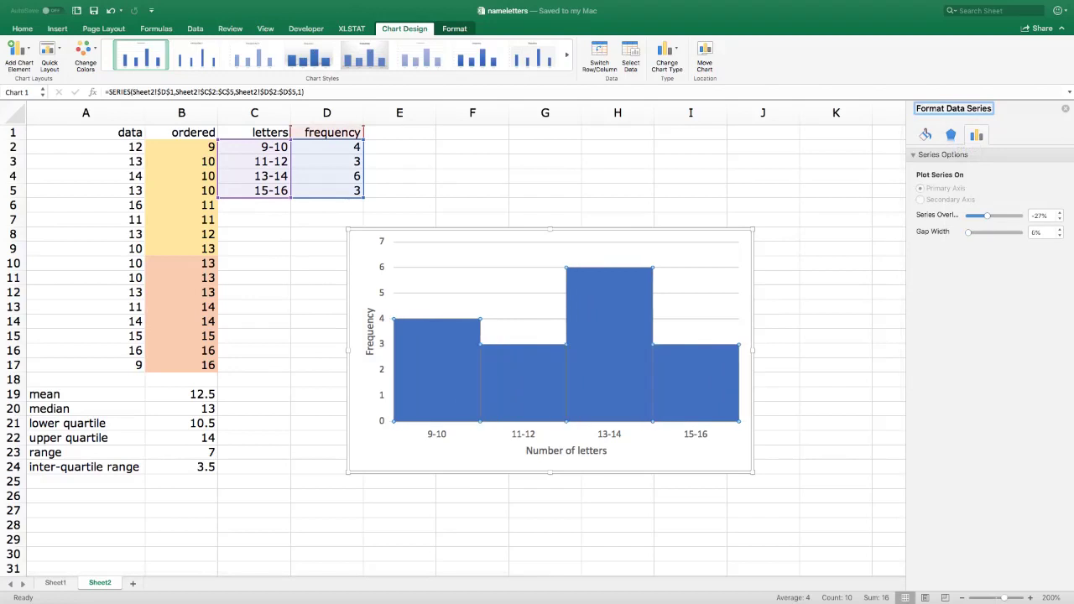
{"action": "left_click_drag", "start_coordinate": [968, 232], "coordinate": [969, 233]}
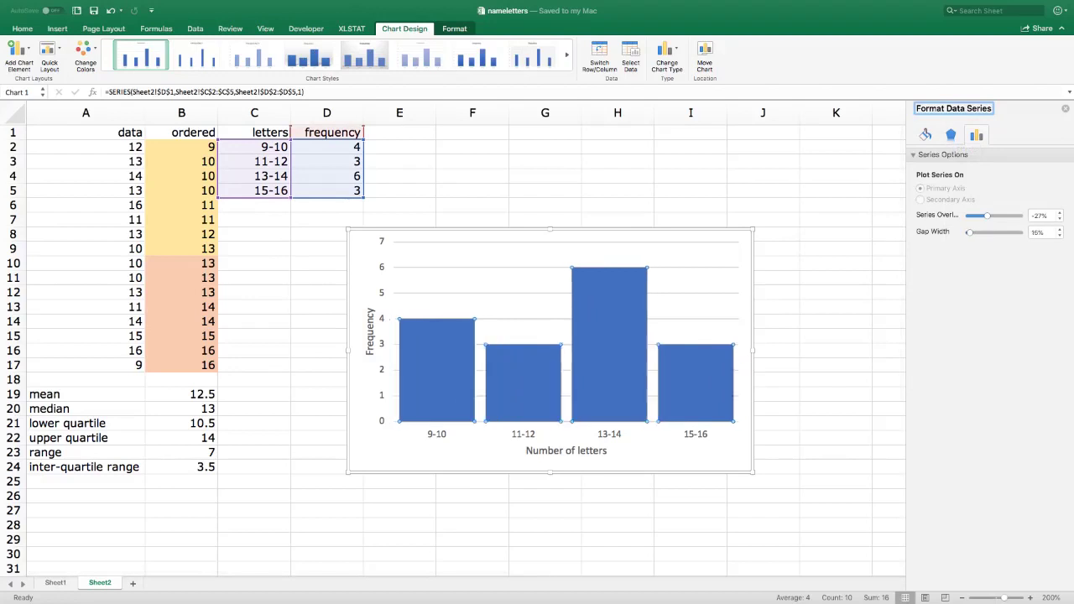
Move the column chart up beside the frequency table, spanning about columns F to K from row 1, and close the formatting pane.
{"action": "left_click", "coordinate": [836, 365]}
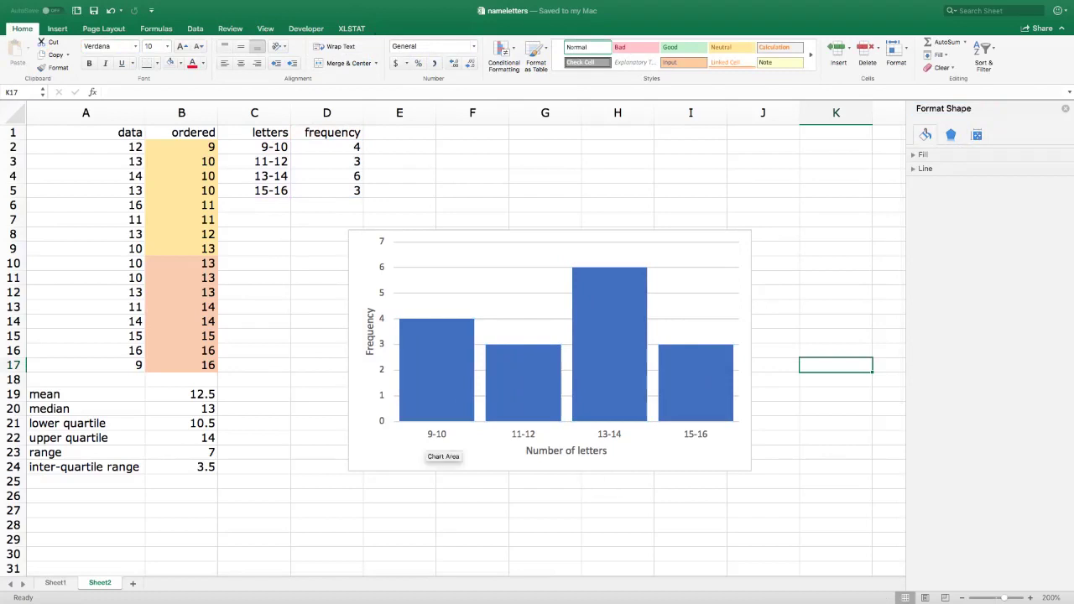
{"action": "left_click", "coordinate": [386, 255]}
{"action": "left_click_drag", "start_coordinate": [386, 256], "coordinate": [470, 168]}
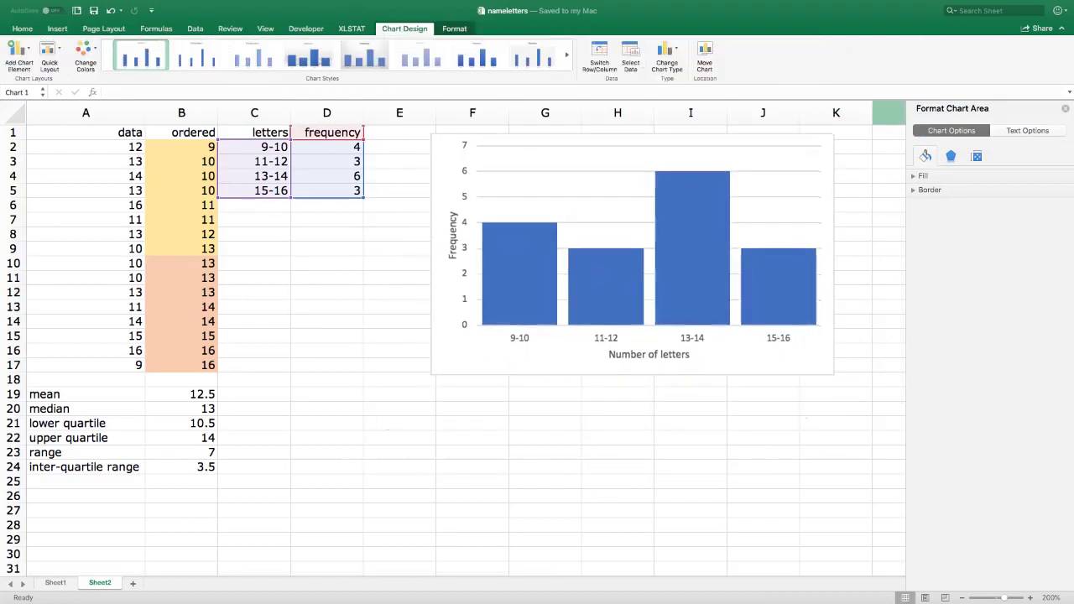
{"action": "left_click", "coordinate": [1064, 108]}
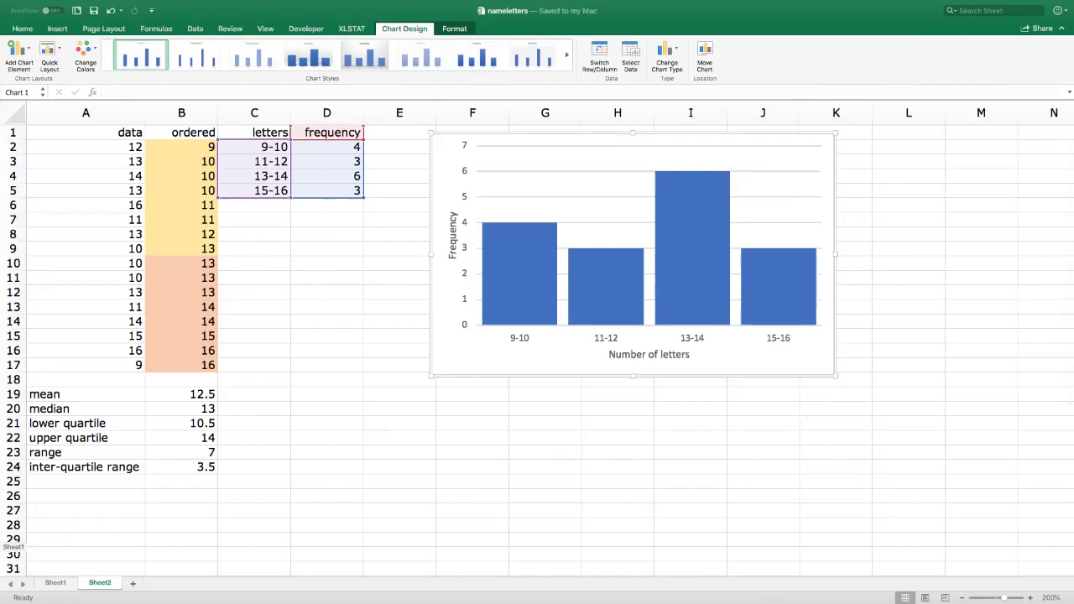
Insert a pie chart of the frequency table C1:D5 and place it below the table, starting around row 10.
{"action": "left_click", "coordinate": [254, 219]}
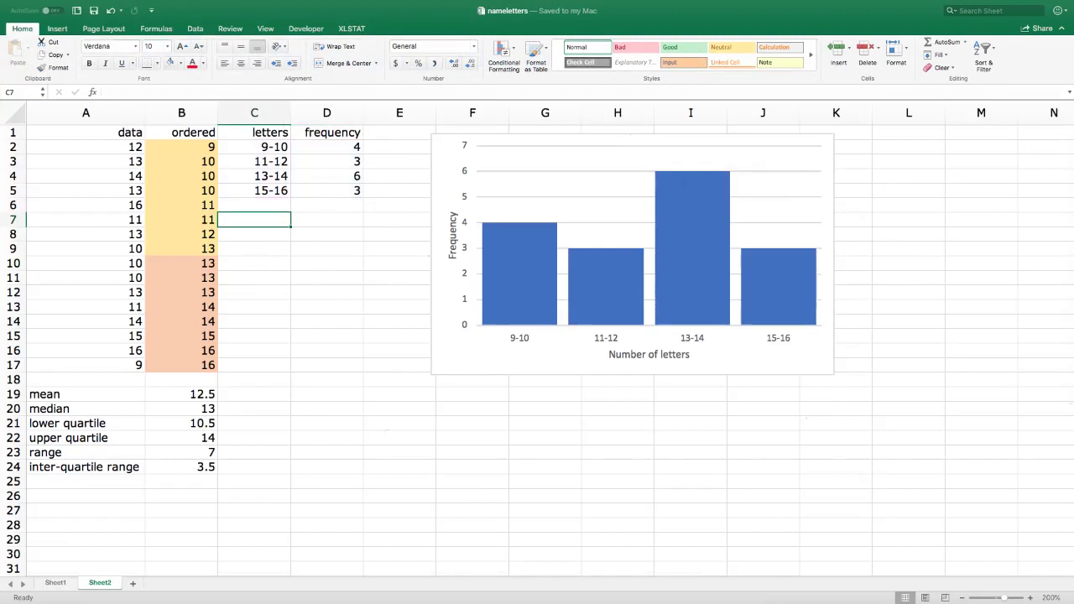
{"action": "key", "text": "Up"}
{"action": "key", "text": "Up"}
{"action": "key", "text": "Up"}
{"action": "key", "text": "Up"}
{"action": "key", "text": "Up"}
{"action": "key", "text": "Up"}
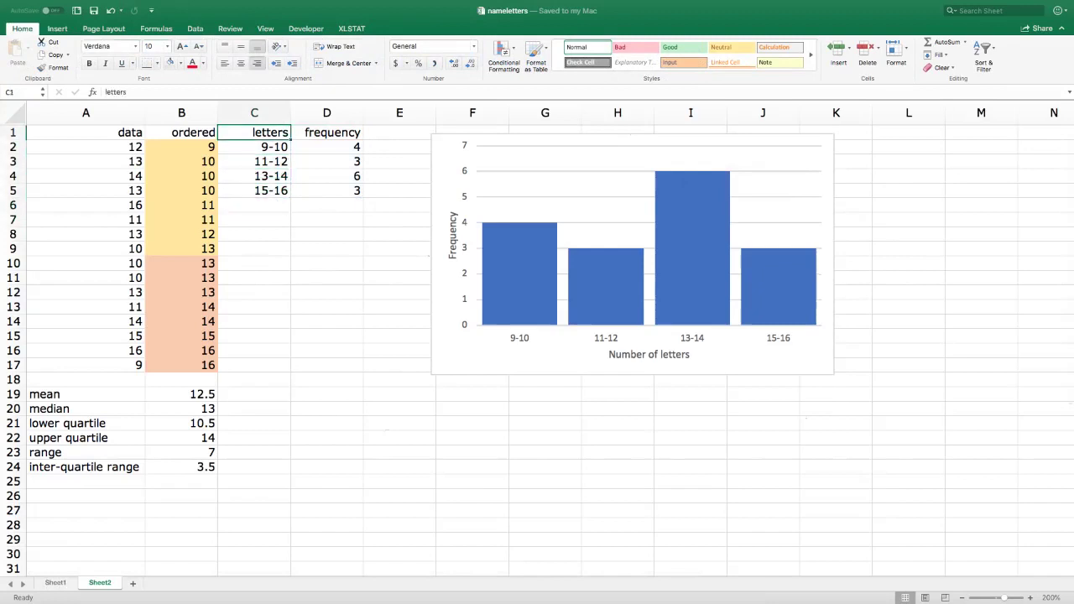
{"action": "key", "text": "shift+Right"}
{"action": "key", "text": "shift+Down"}
{"action": "key", "text": "shift+Down"}
{"action": "key", "text": "shift+Down"}
{"action": "key", "text": "shift+Down"}
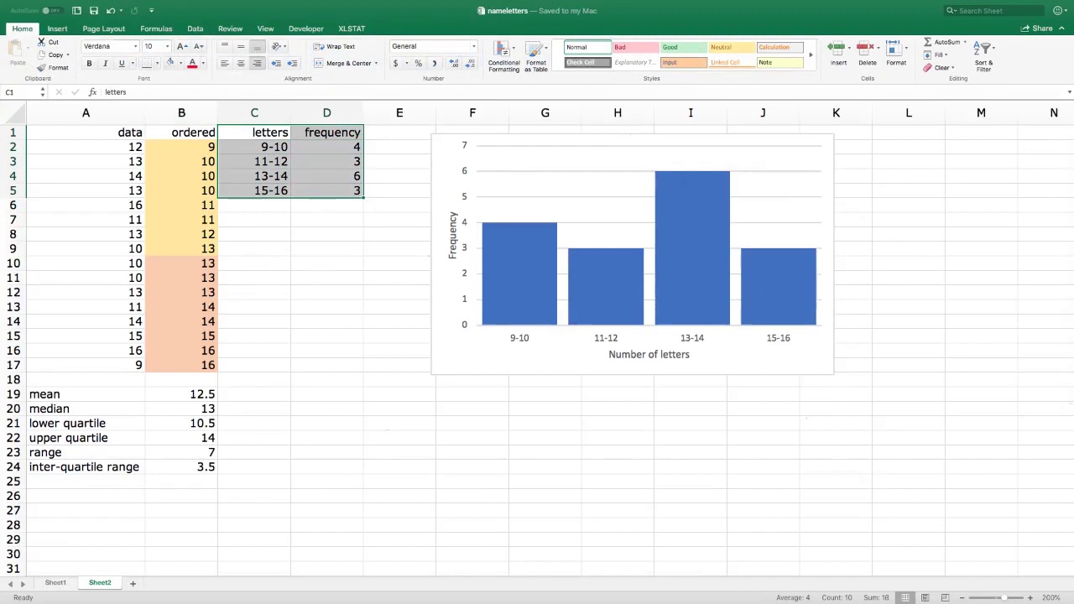
{"action": "left_click", "coordinate": [57, 29]}
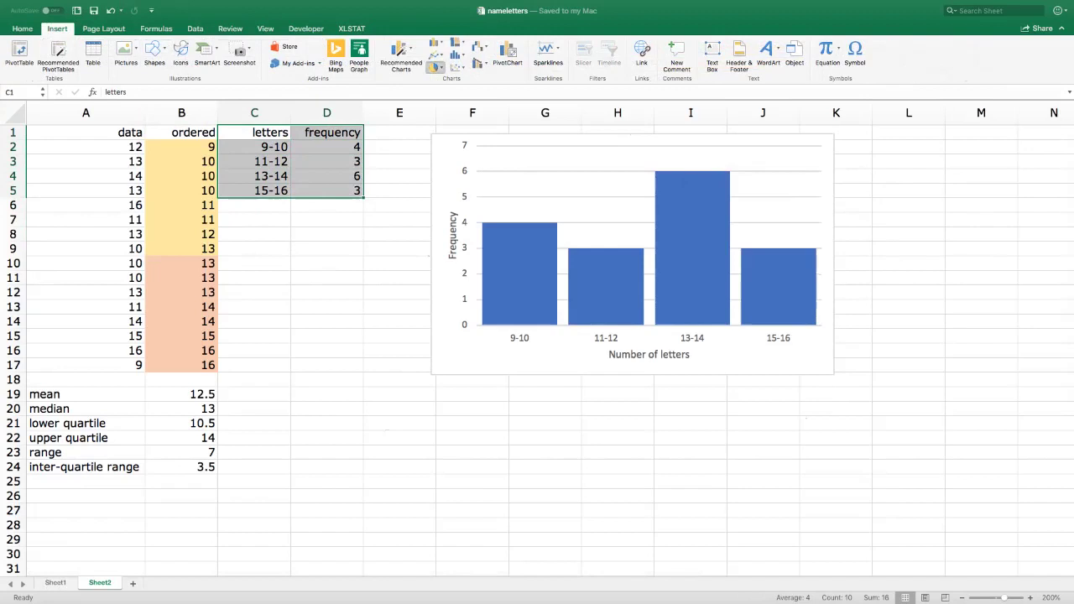
{"action": "left_click", "coordinate": [435, 67]}
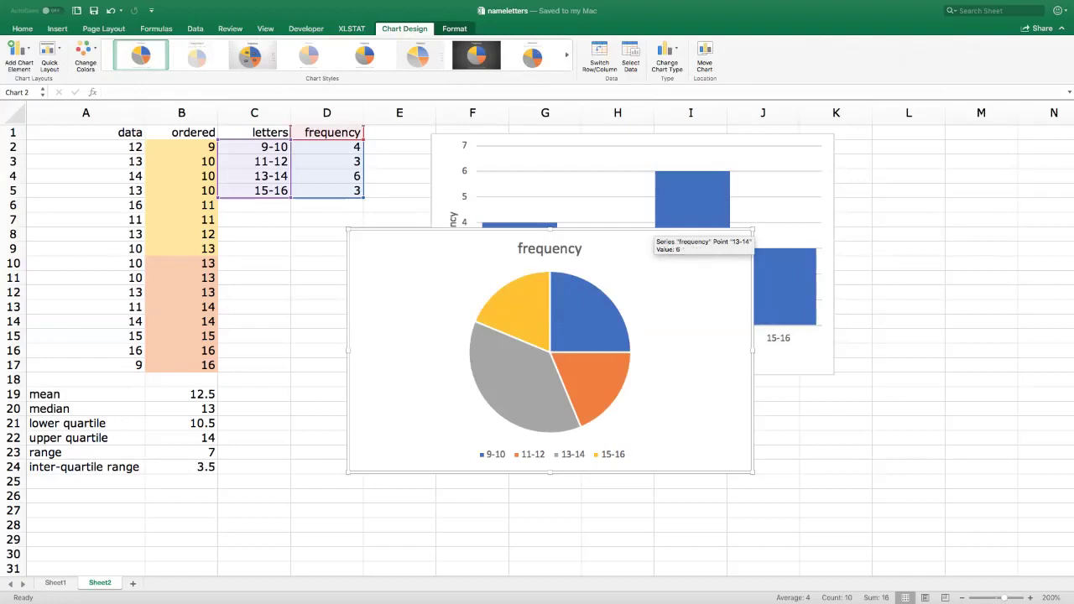
{"action": "left_click_drag", "start_coordinate": [642, 248], "coordinate": [562, 286]}
Change the pie chart's title to "Number of letters".
{"action": "left_click", "coordinate": [468, 287]}
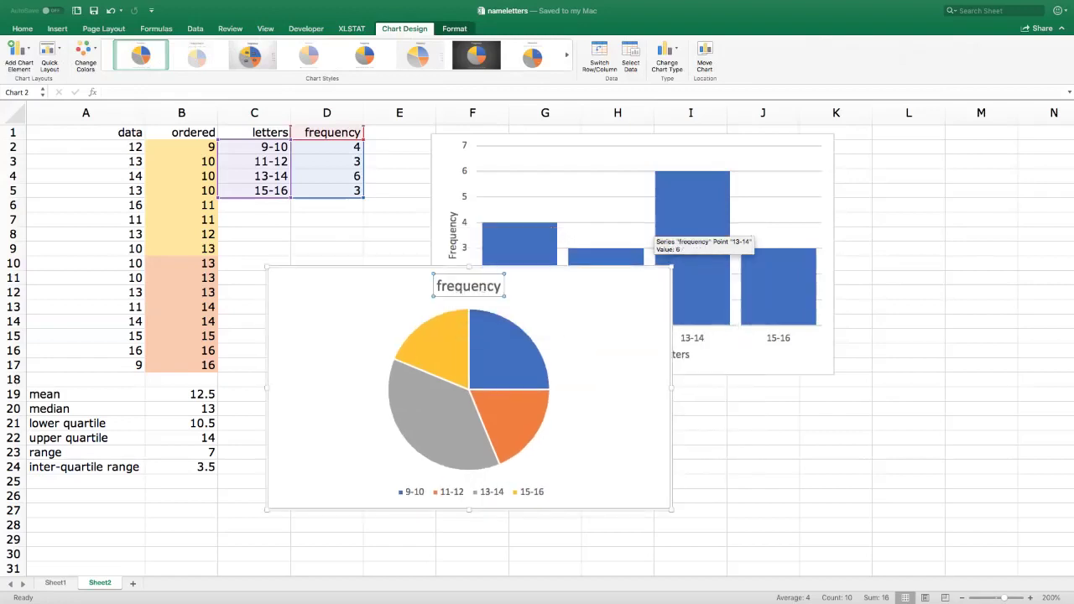
{"action": "left_click", "coordinate": [469, 286]}
{"action": "double_click", "coordinate": [469, 286]}
{"action": "type", "text": "Number of letters"}
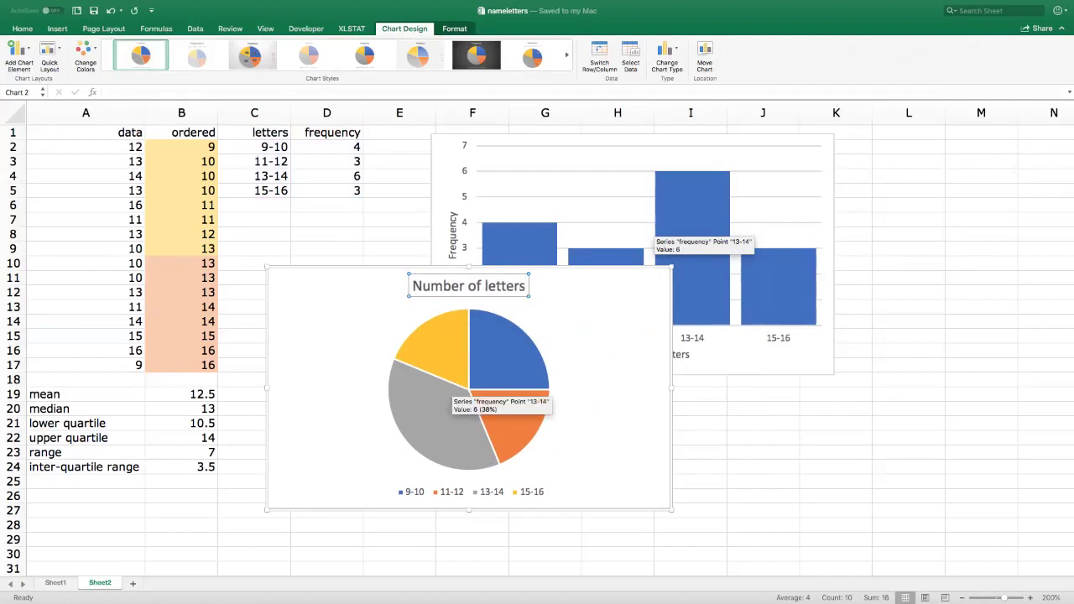
Set the pie chart's legend position to Right.
{"action": "left_click", "coordinate": [503, 492]}
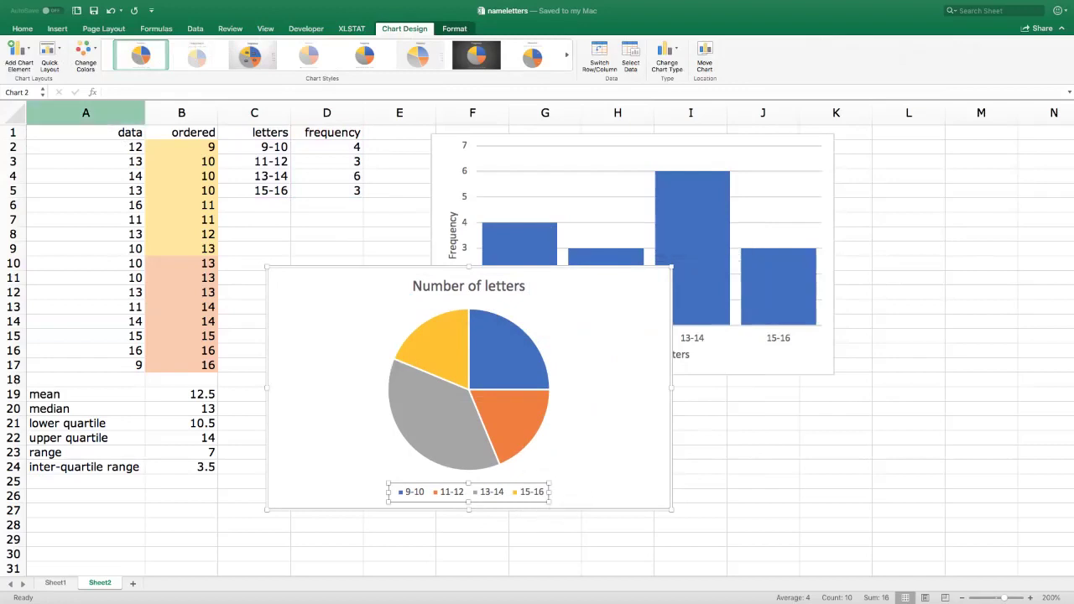
{"action": "double_click", "coordinate": [491, 491]}
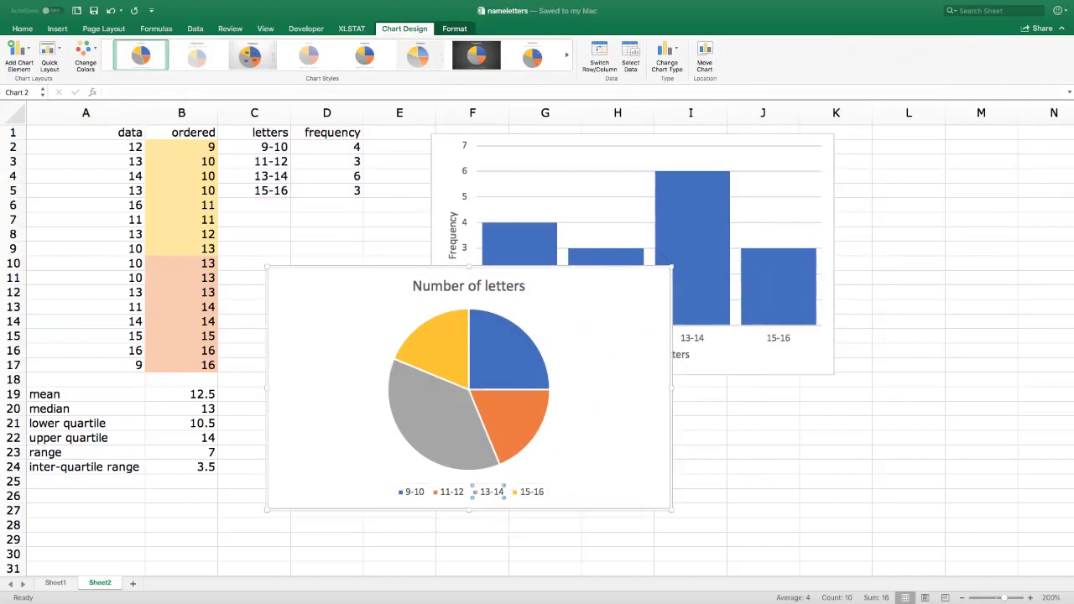
{"action": "left_click", "coordinate": [551, 493]}
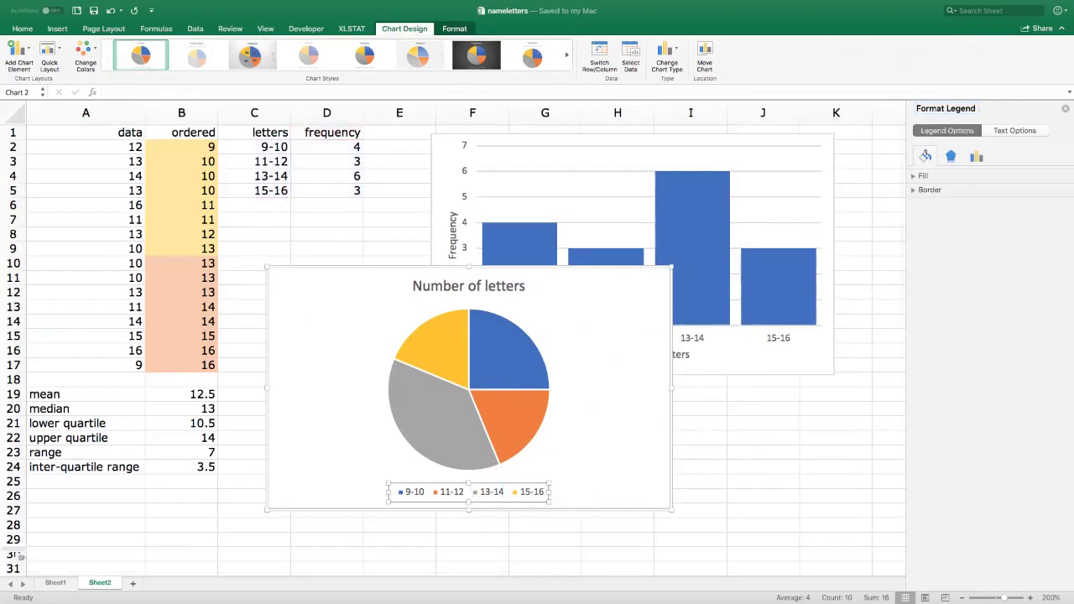
{"action": "left_click", "coordinate": [976, 156]}
{"action": "left_click", "coordinate": [920, 242]}
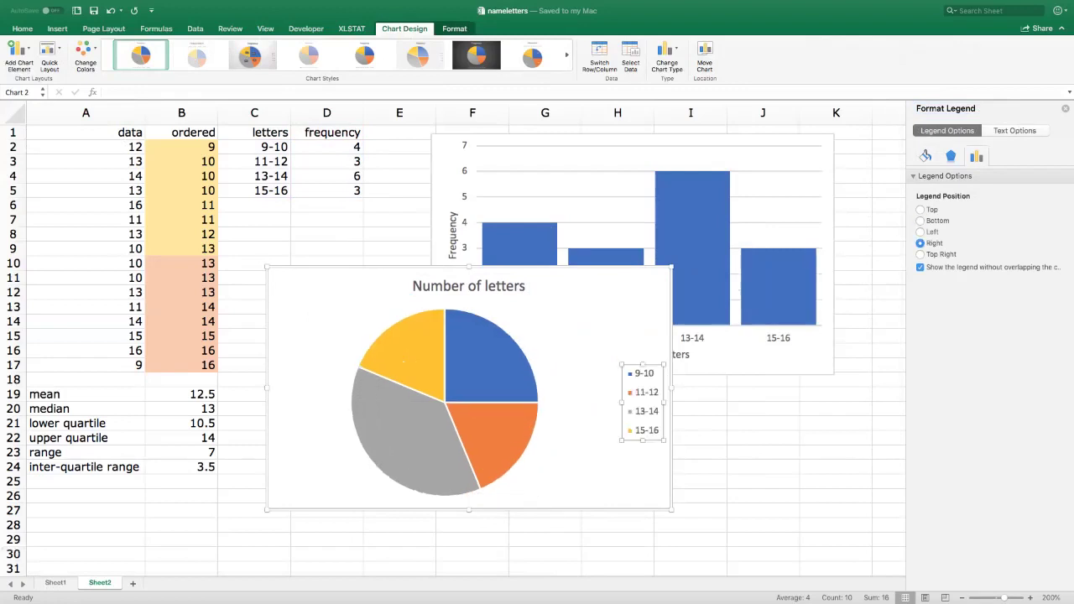
Add data labels outside the pie slices showing percentages instead of values, and switch to the Data Analysis and Probability page in OpenBoard.
{"action": "mouse_move", "coordinate": [529, 402]}
{"action": "left_click", "coordinate": [524, 390]}
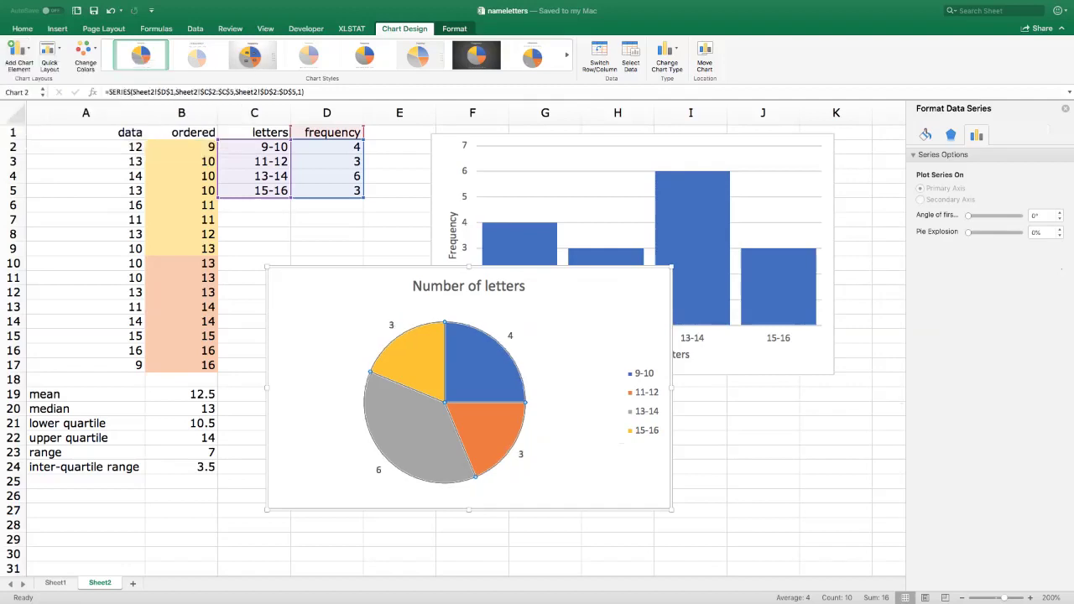
{"action": "left_click", "coordinate": [510, 336]}
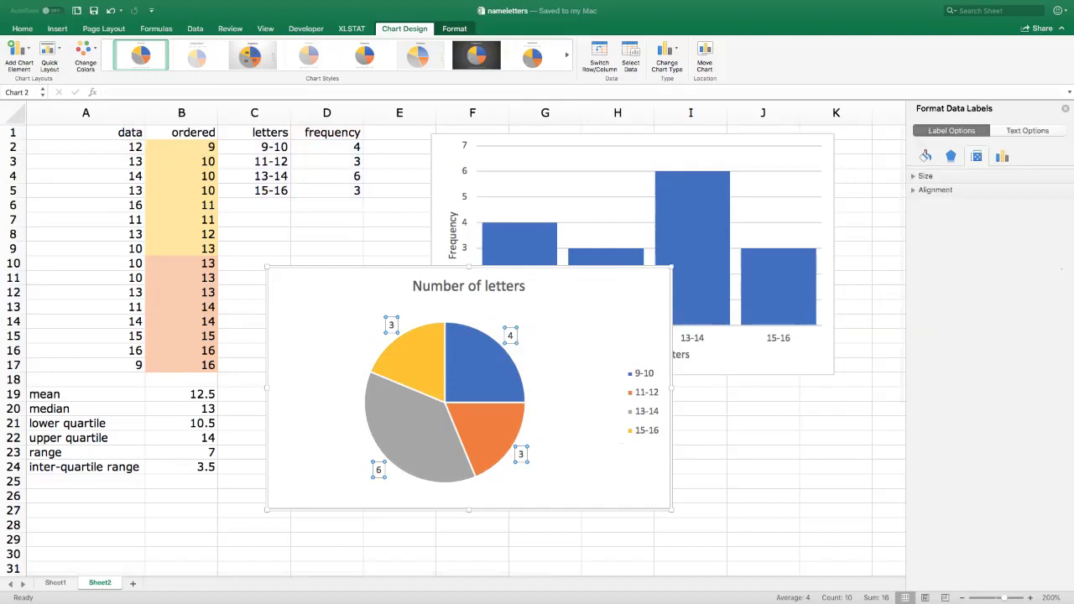
{"action": "left_click", "coordinate": [1001, 156]}
{"action": "left_click", "coordinate": [920, 262]}
{"action": "left_click", "coordinate": [919, 245]}
{"action": "left_click", "coordinate": [656, 455]}
{"action": "left_click", "coordinate": [763, 452]}
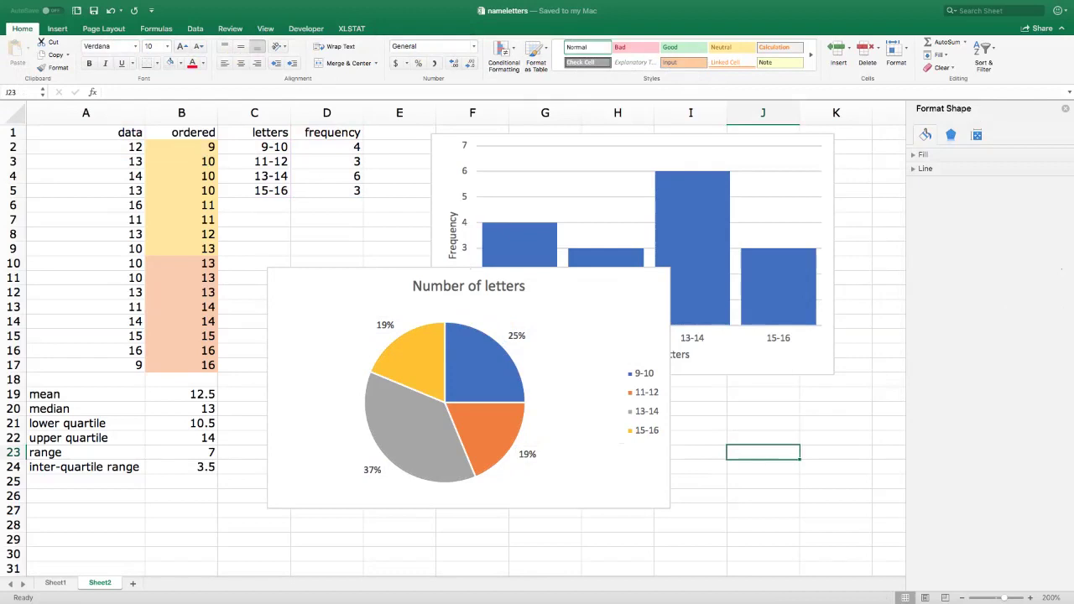
{"action": "key", "text": "super+Tab"}
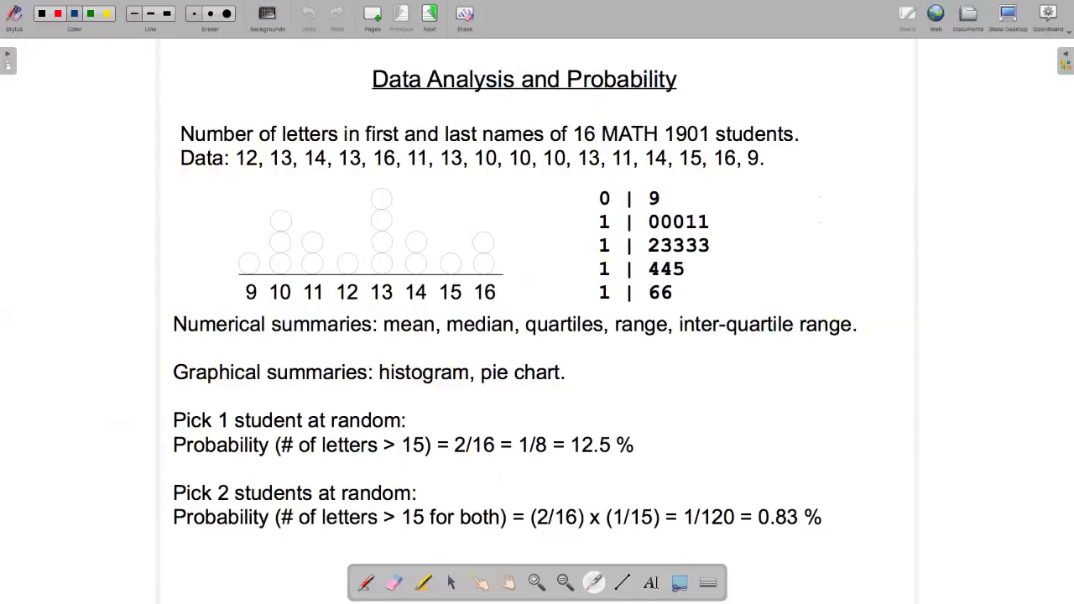